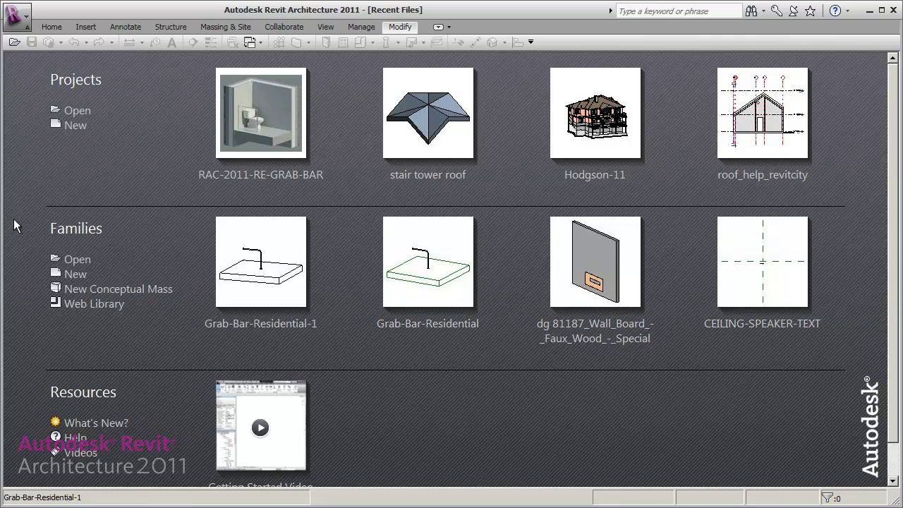
# Create a new family from the Generic Model floor based.rft template
pyautogui.click(76, 273)
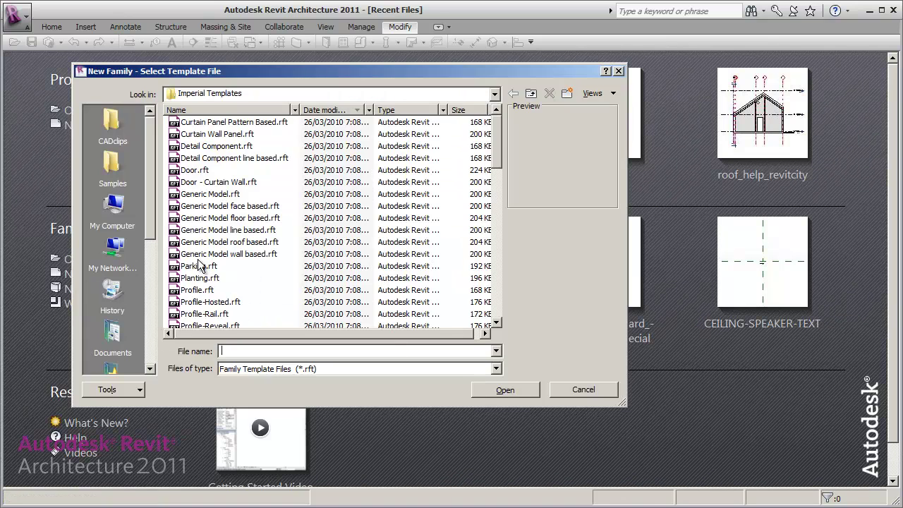
pyautogui.click(237, 219)
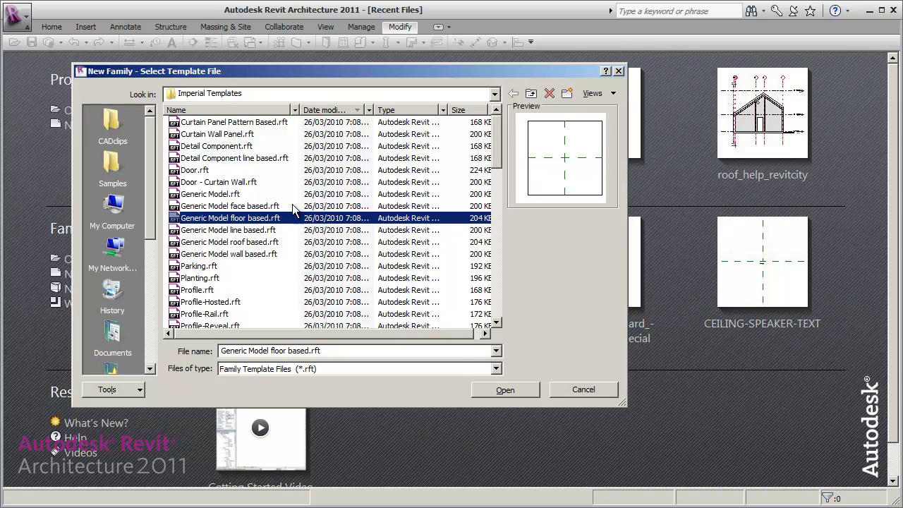
pyautogui.click(506, 390)
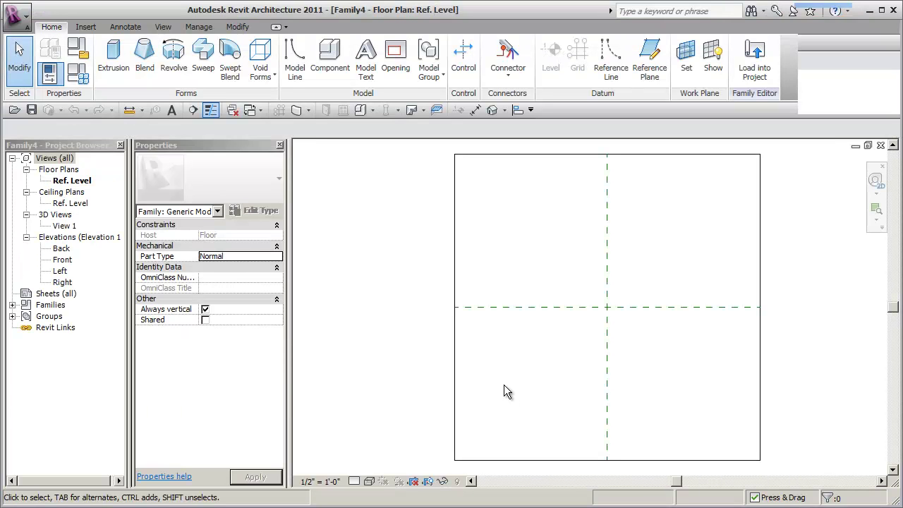
# Open the default 3D view and examine the floor host from several angles
pyautogui.click(492, 110)
pyautogui.keyDown('shift'); pyautogui.moveTo(575, 372); pyautogui.dragTo(595, 312, button='middle'); pyautogui.keyUp('shift')
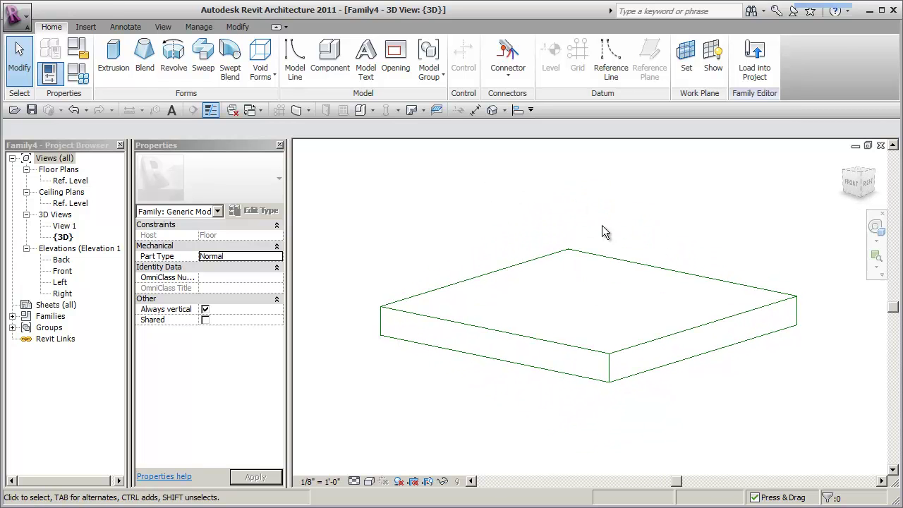
pyautogui.keyDown('shift'); pyautogui.moveTo(604, 338); pyautogui.dragTo(612, 392, button='middle'); pyautogui.keyUp('shift')
pyautogui.moveTo(702, 421)
pyautogui.keyDown('shift'); pyautogui.mouseDown(button='middle')
pyautogui.moveTo(686, 438)
pyautogui.moveTo(698, 432)
pyautogui.mouseUp(button='middle'); pyautogui.keyUp('shift')
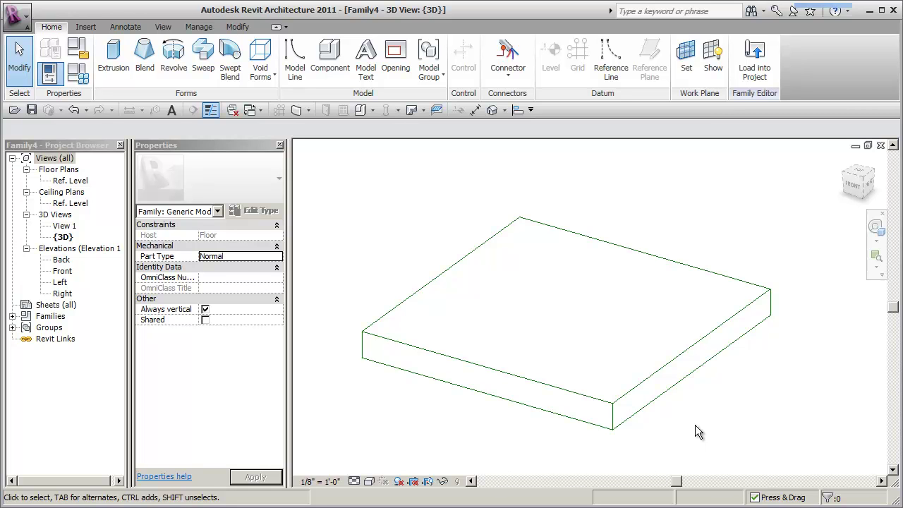
pyautogui.moveTo(706, 440)
pyautogui.keyDown('shift'); pyautogui.mouseDown(button='middle')
pyautogui.moveTo(722, 447)
pyautogui.moveTo(711, 433)
pyautogui.moveTo(697, 435)
pyautogui.moveTo(705, 443)
pyautogui.moveTo(696, 434)
pyautogui.mouseUp(button='middle'); pyautogui.keyUp('shift')
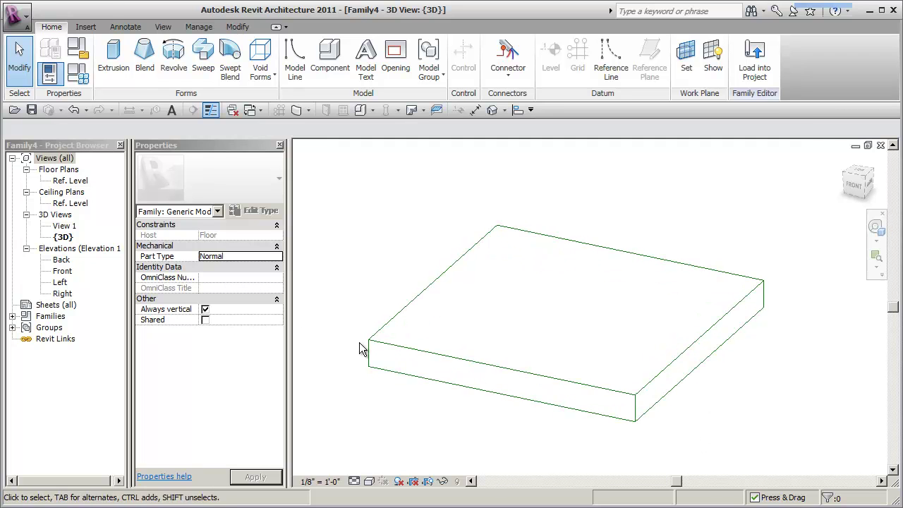
# Examine the floor host in the Front elevation and the Center (Front/Back) reference plane in the Ref. Level floor plan
pyautogui.doubleClick(62, 271)
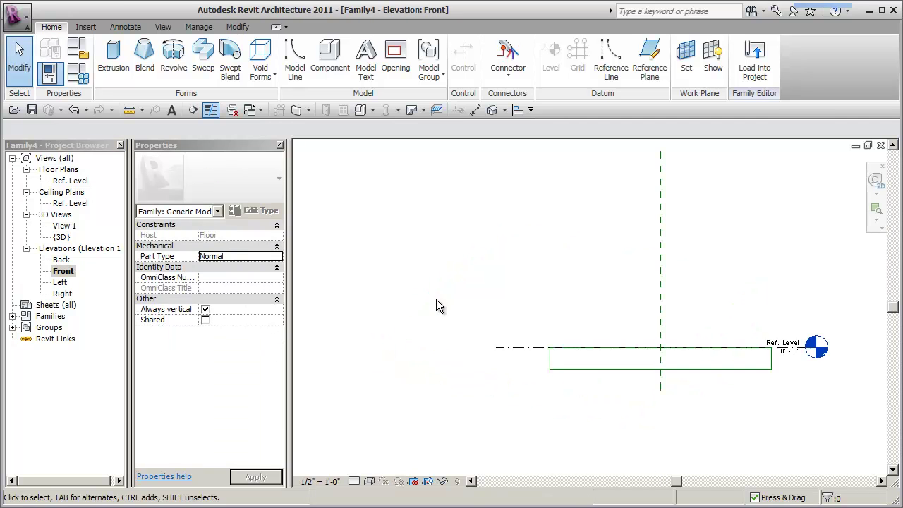
pyautogui.moveTo(596, 339); pyautogui.dragTo(519, 354, button='middle')
pyautogui.moveTo(579, 338); pyautogui.dragTo(569, 344, button='middle')
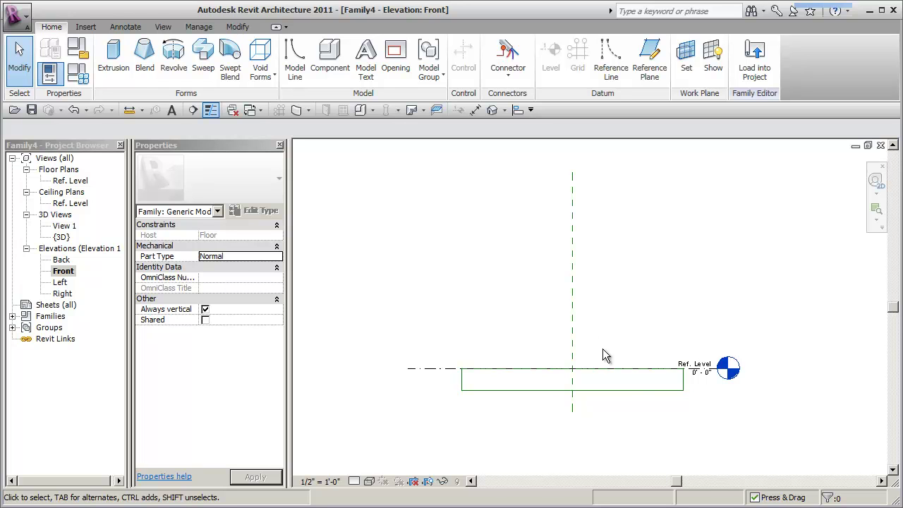
pyautogui.doubleClick(73, 181)
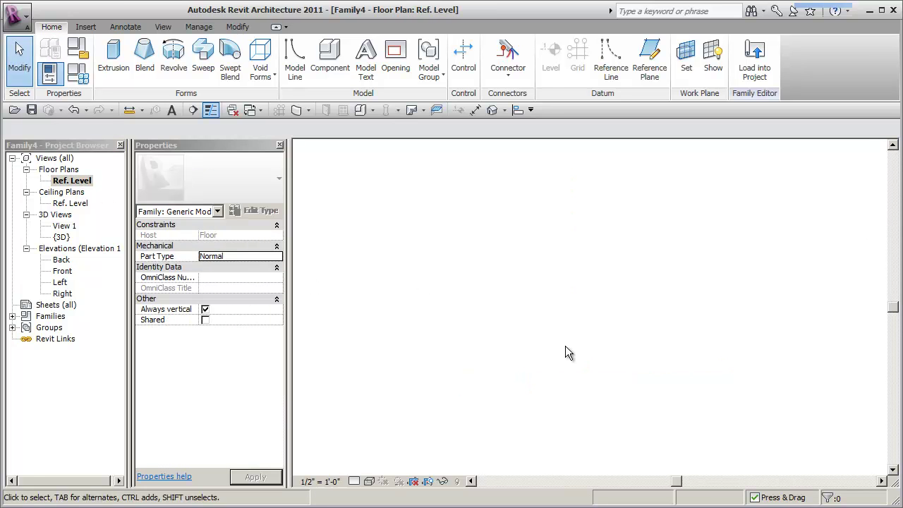
pyautogui.click(649, 307)
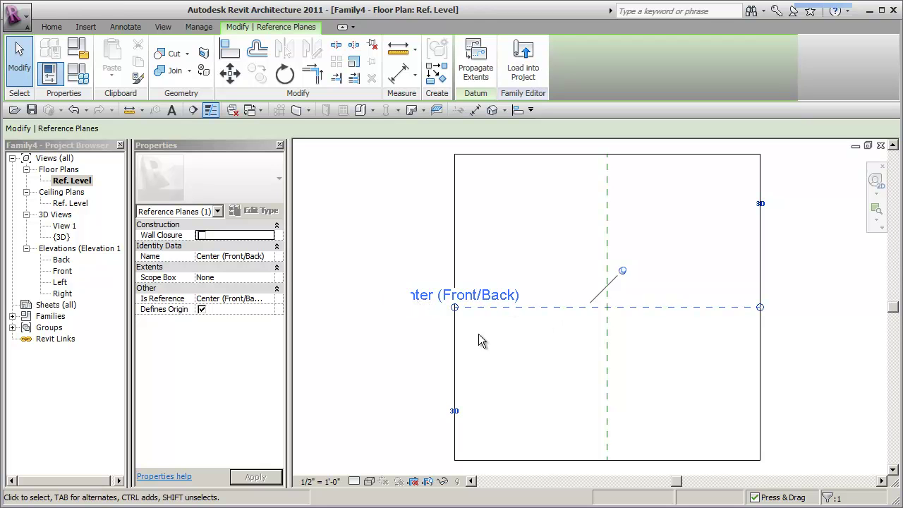
pyautogui.click(398, 342)
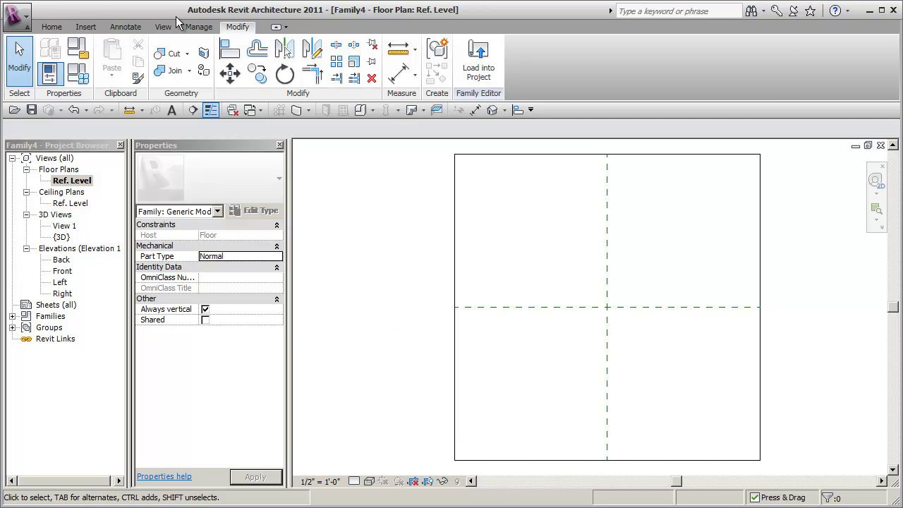
# Set the work plane to Reference Plane : Center (Front/Back) and open the Front elevation for it
pyautogui.click(53, 27)
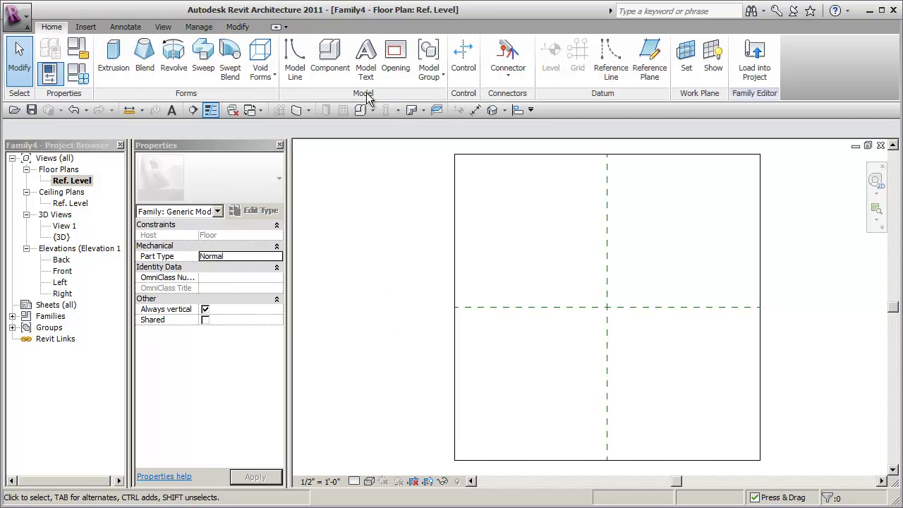
pyautogui.click(686, 61)
pyautogui.click(286, 176)
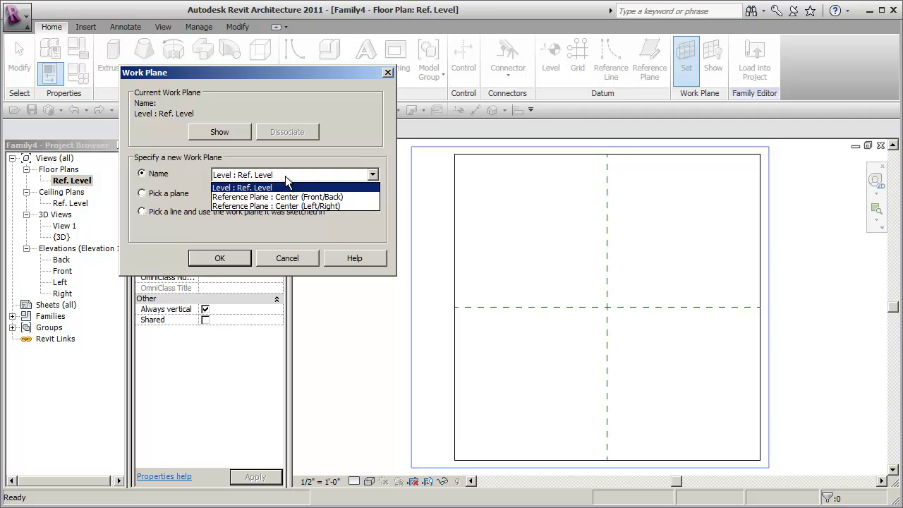
pyautogui.click(336, 197)
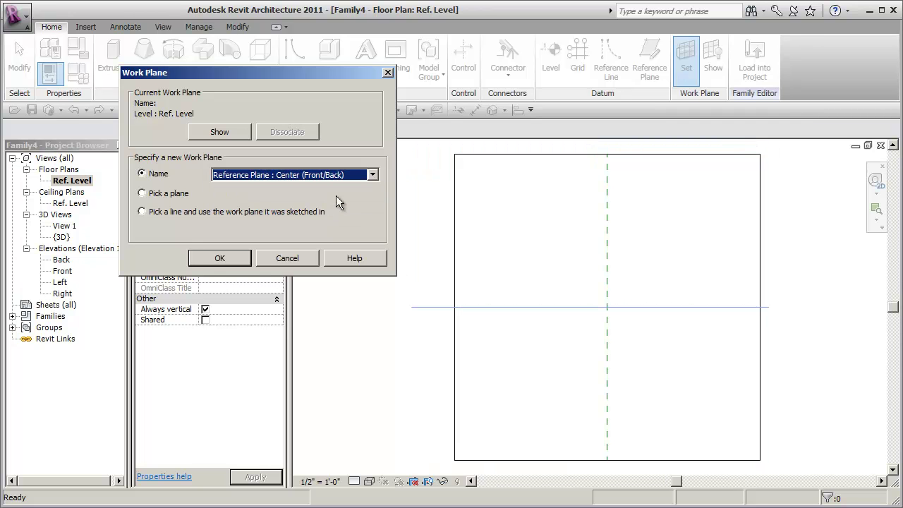
pyautogui.click(227, 257)
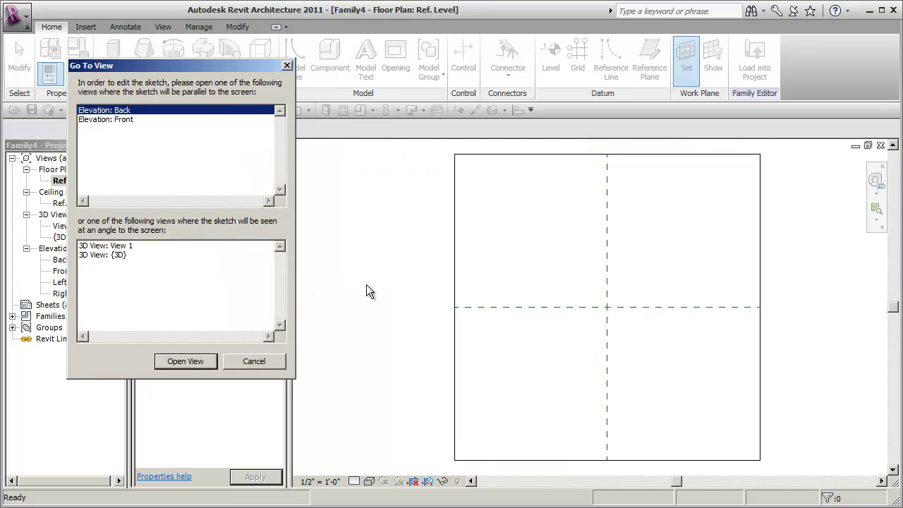
pyautogui.click(121, 118)
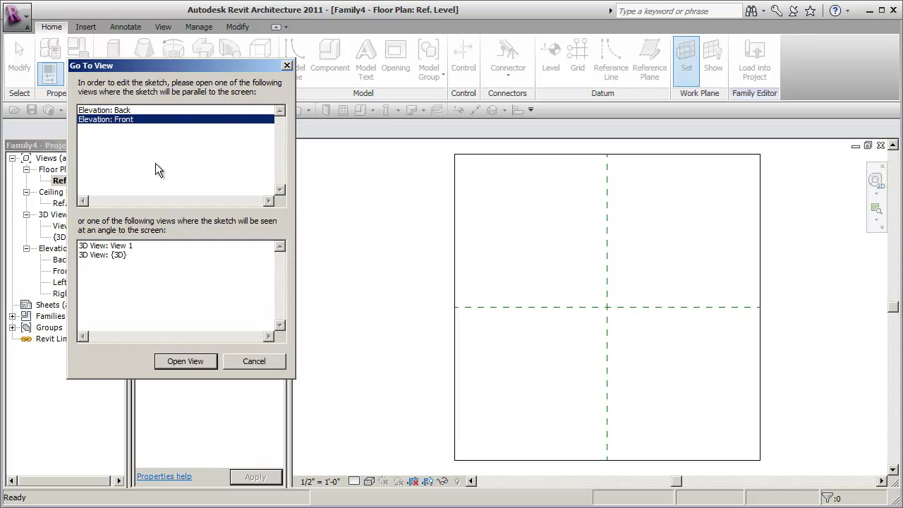
pyautogui.click(186, 361)
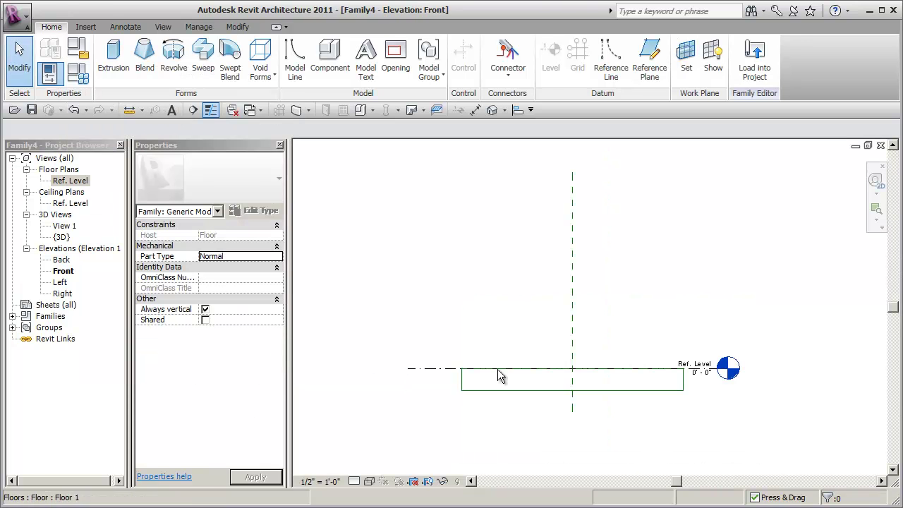
# Display the active work plane grid in the Front elevation to check it, and hide it again
pyautogui.scroll(1, 589, 334)
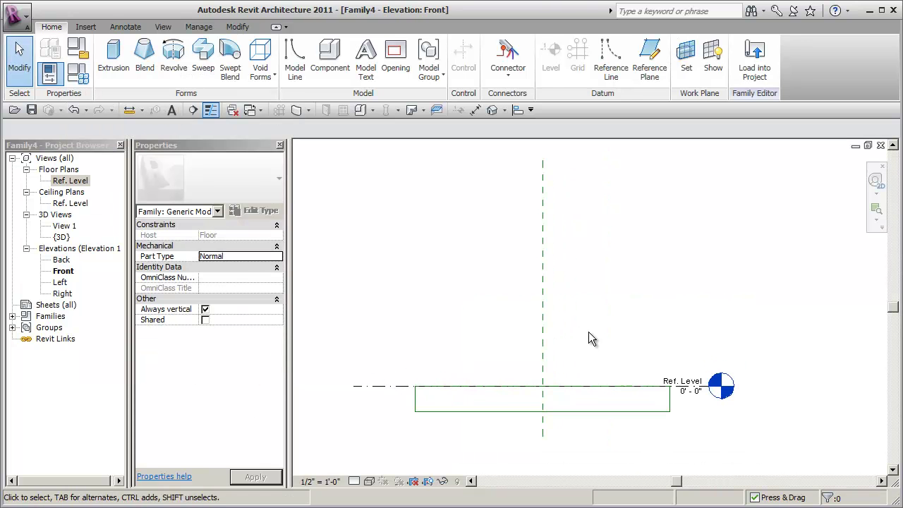
pyautogui.click(711, 56)
pyautogui.click(712, 58)
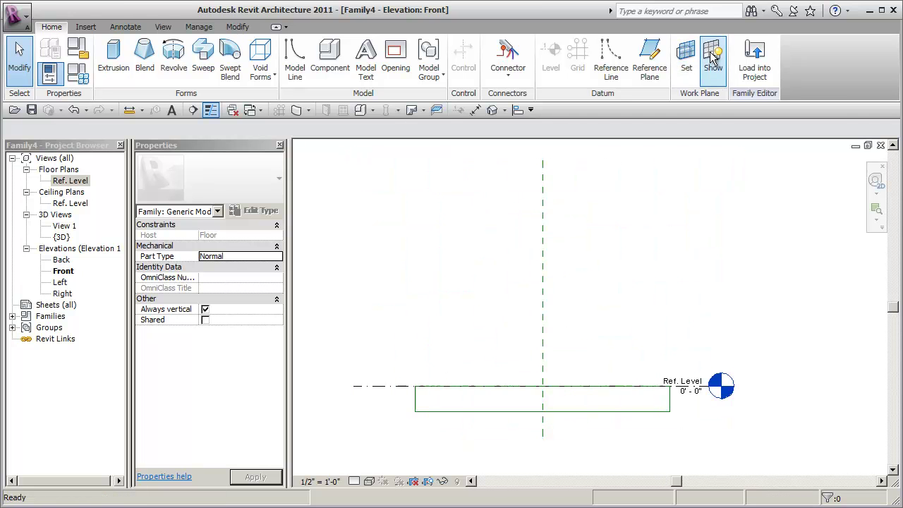
pyautogui.click(712, 58)
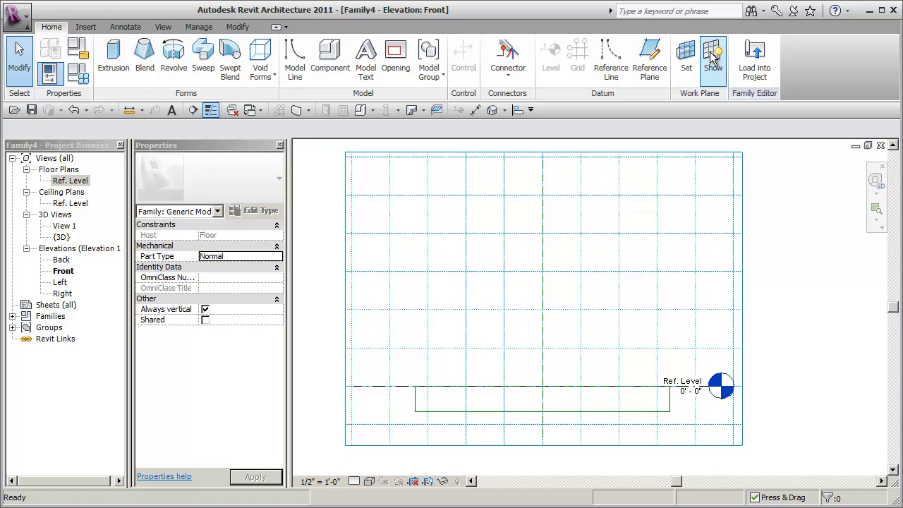
pyautogui.click(712, 58)
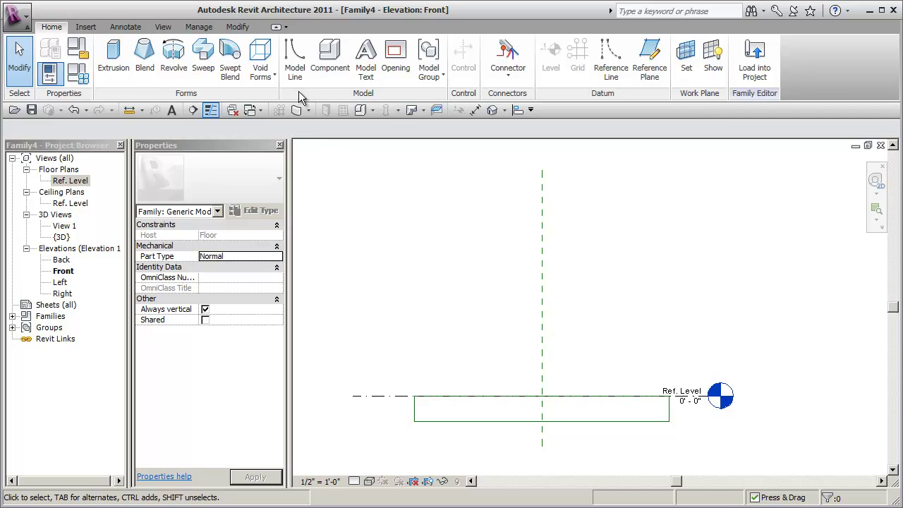
# Draw a horizontal reference plane about 4' - 4 15/16" above Ref. Level and a vertical one about 3' - 8 19/32" left of the center plane
pyautogui.click(649, 62)
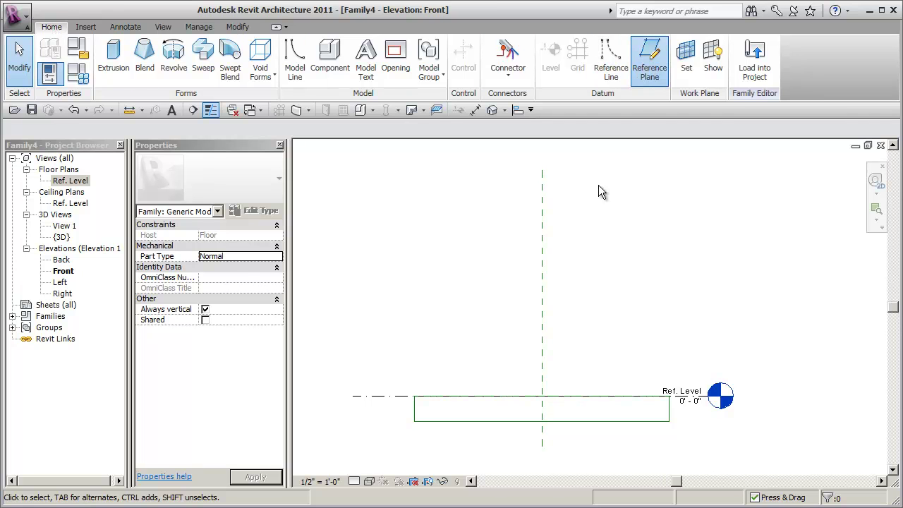
pyautogui.click(555, 283)
pyautogui.click(401, 283)
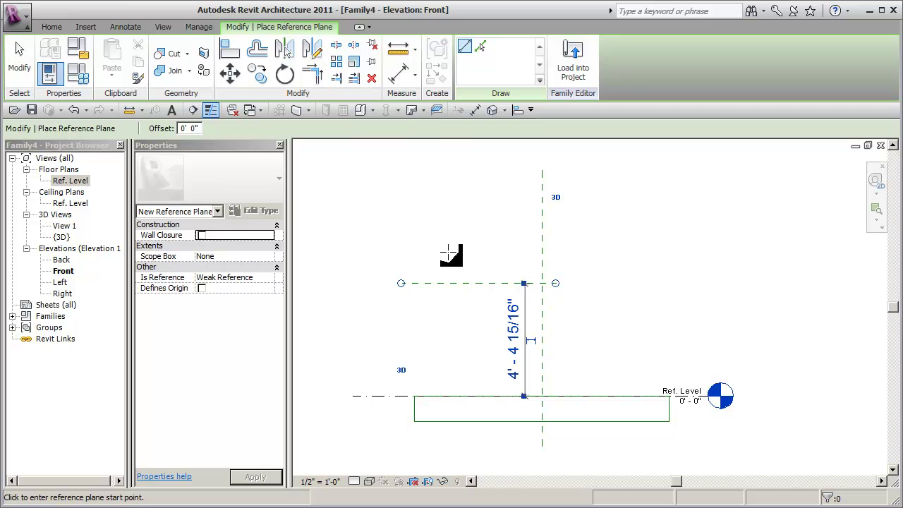
pyautogui.click(447, 254)
pyautogui.click(447, 438)
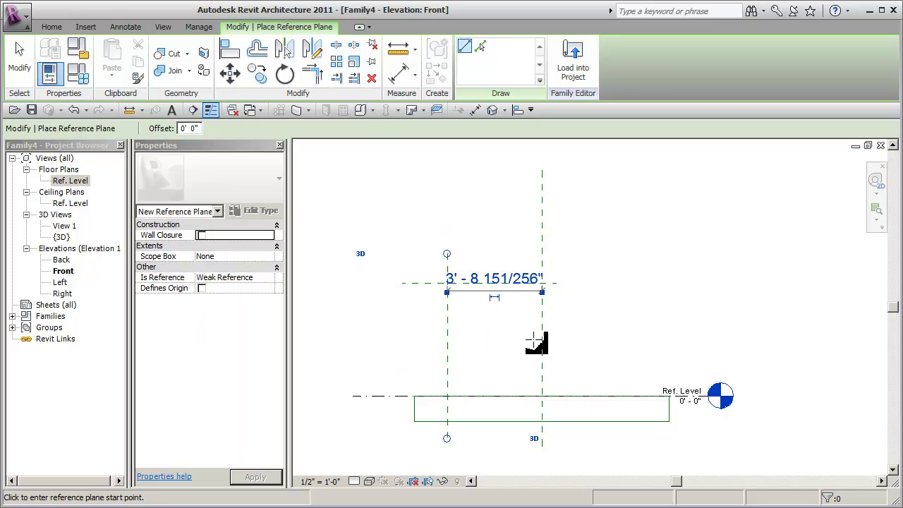
pyautogui.press('Escape')
pyautogui.press('Escape')
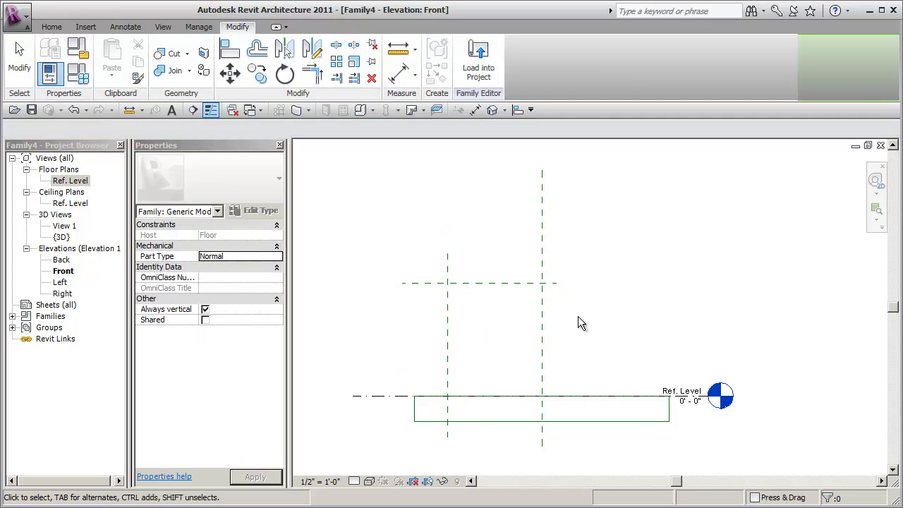
# Add an aligned dimension between the center reference plane and the new vertical reference plane, placed above the horizontal plane
pyautogui.moveTo(581, 318); pyautogui.dragTo(585, 328, button='middle')
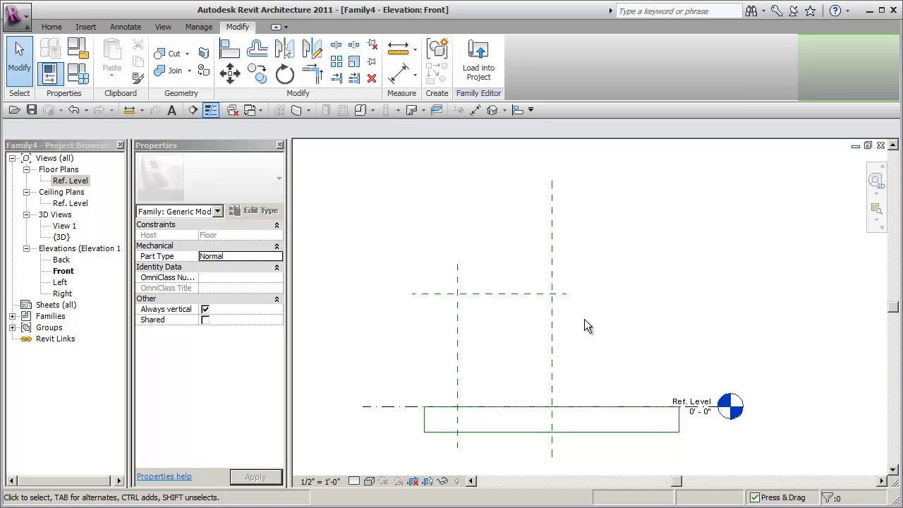
pyautogui.moveTo(593, 330); pyautogui.dragTo(643, 325, button='middle')
pyautogui.scroll(1, 615, 337)
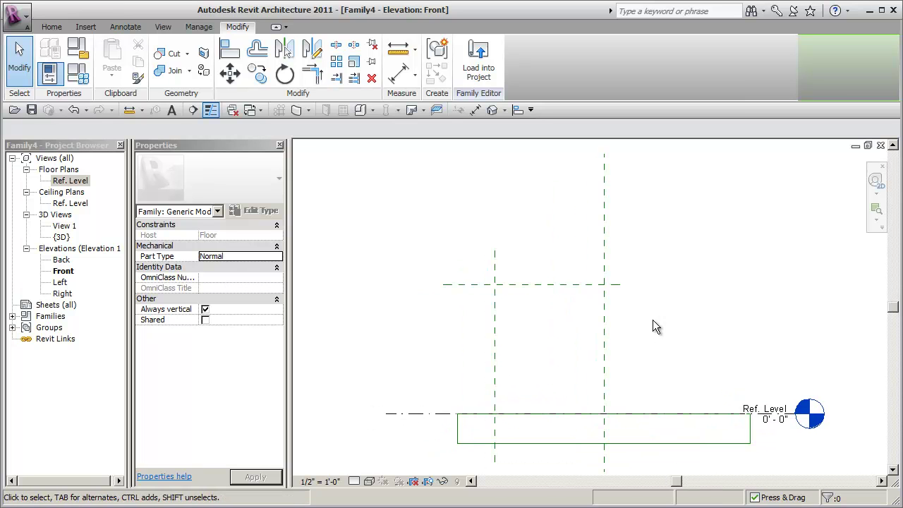
pyautogui.click(474, 110)
pyautogui.click(602, 239)
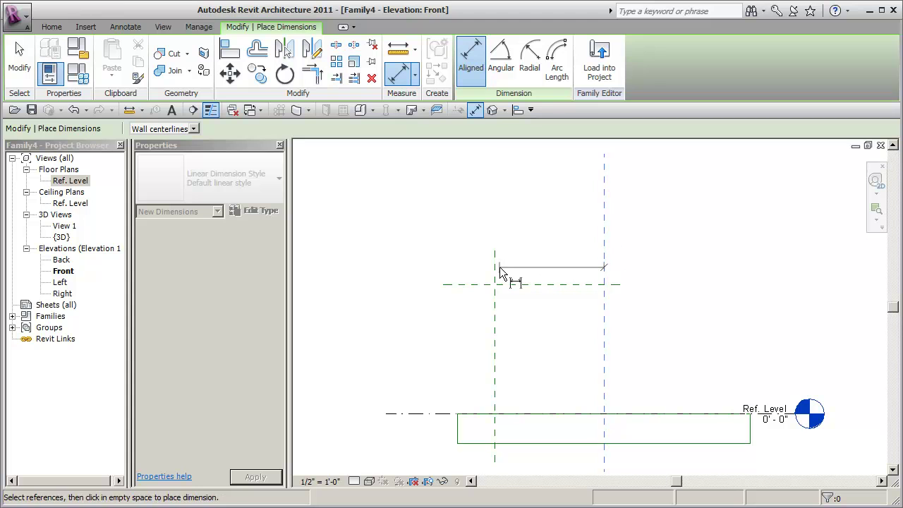
pyautogui.click(495, 266)
pyautogui.click(536, 228)
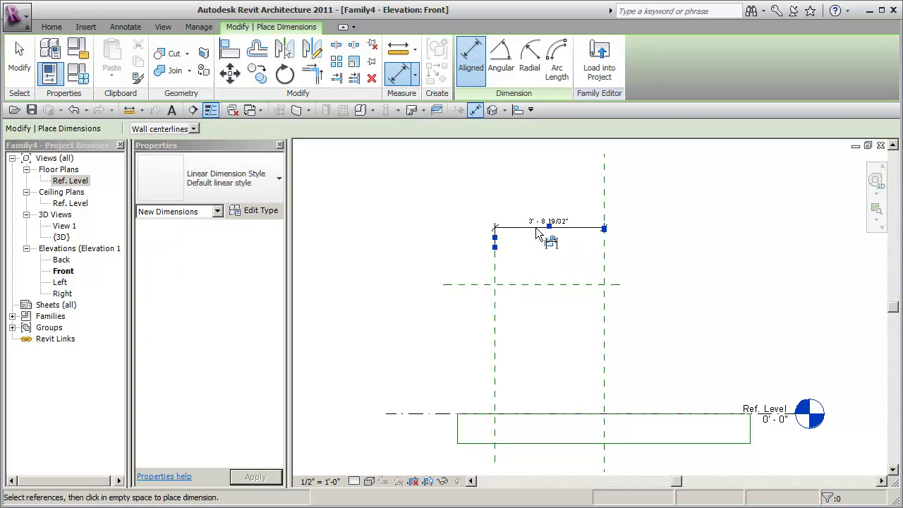
# Add an aligned dimension from the horizontal reference plane down to the reference at the floor's top, placed left of the planes
pyautogui.click(461, 282)
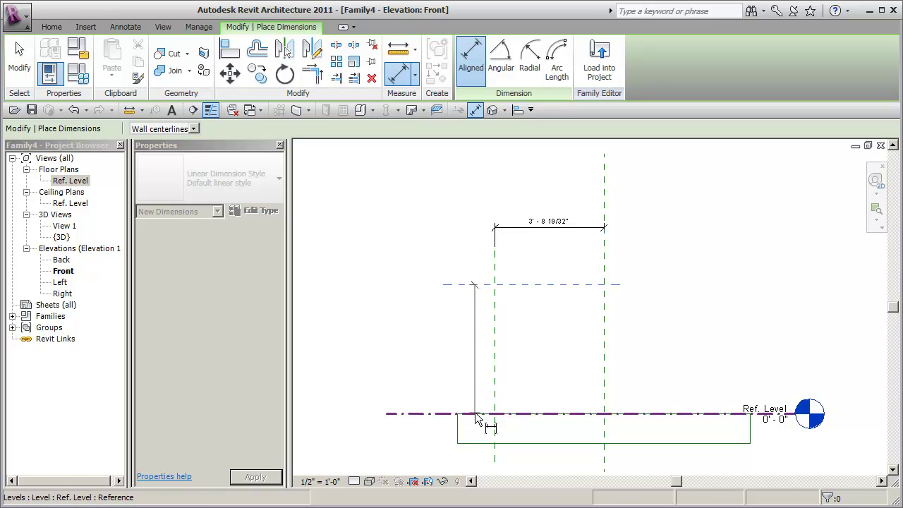
pyautogui.press('Tab')
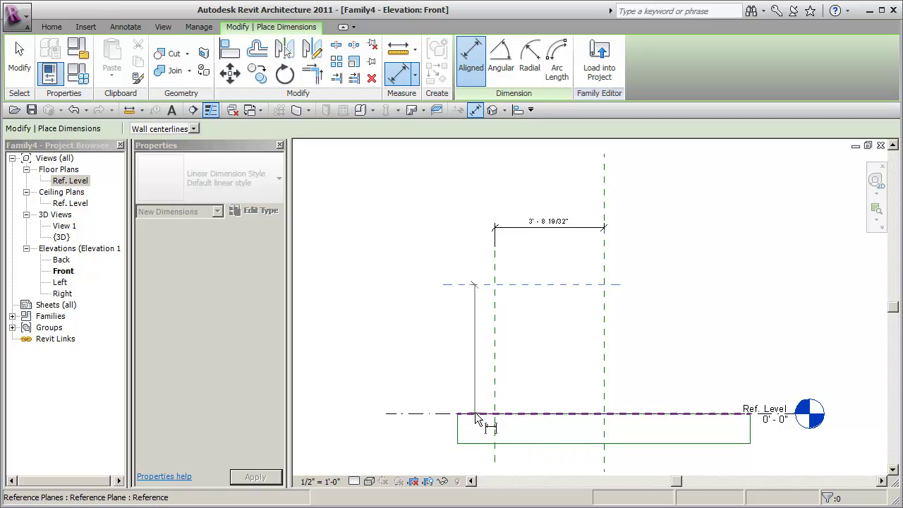
pyautogui.press('Tab')
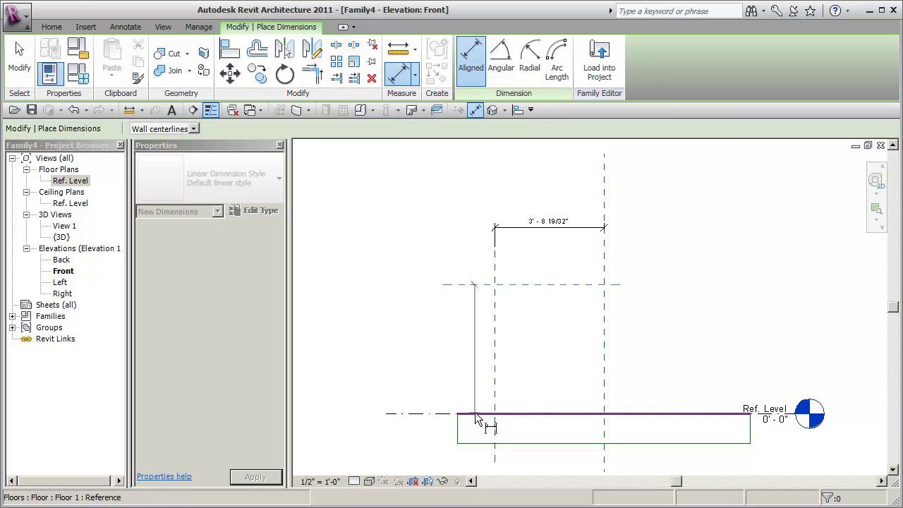
pyautogui.press('Tab')
pyautogui.press('Tab')
pyautogui.press('Tab')
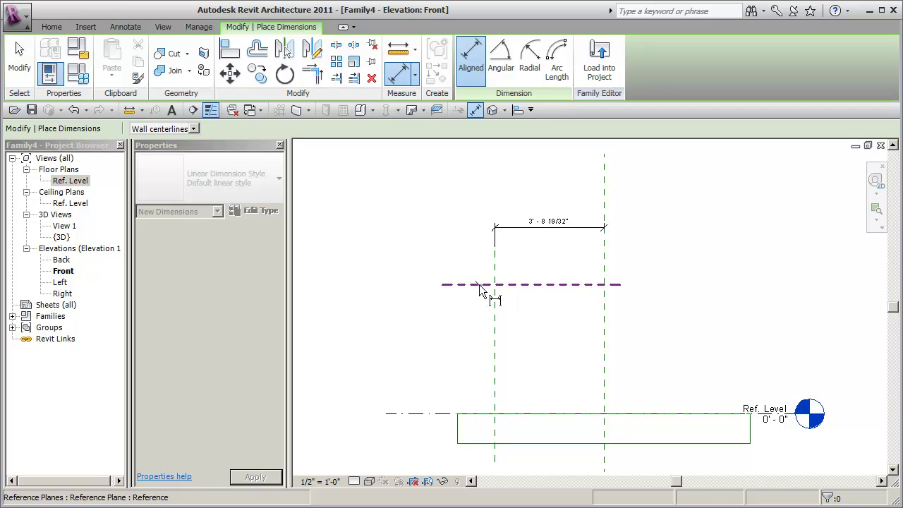
pyautogui.click(475, 285)
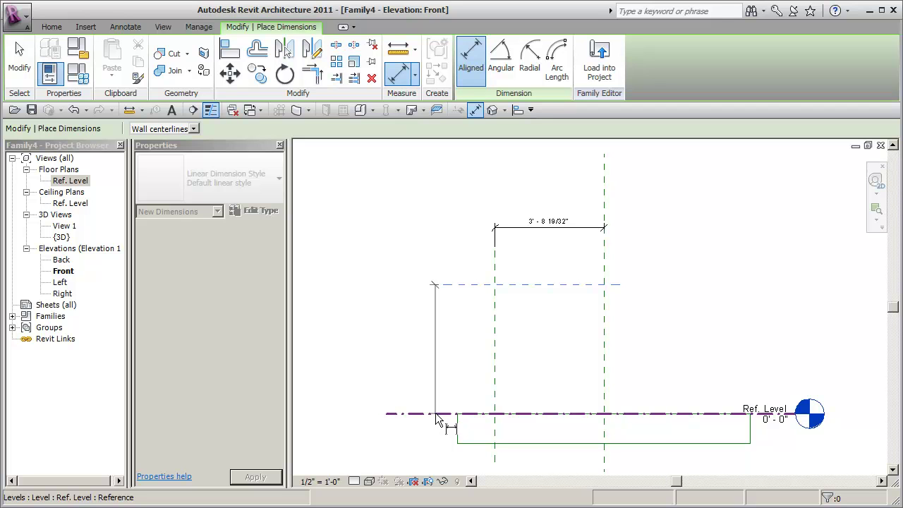
pyautogui.press('Tab')
pyautogui.click(484, 421)
pyautogui.click(415, 367)
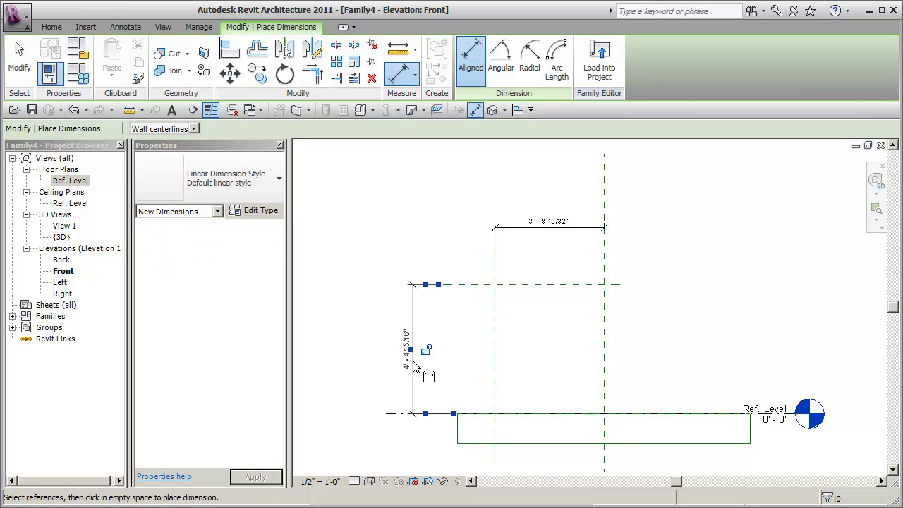
# Inspect the properties of the center reference plane and of the reference plane at the floor's top, comparing their Is Reference and Defines Origin settings
pyautogui.press('Escape')
pyautogui.press('Escape')
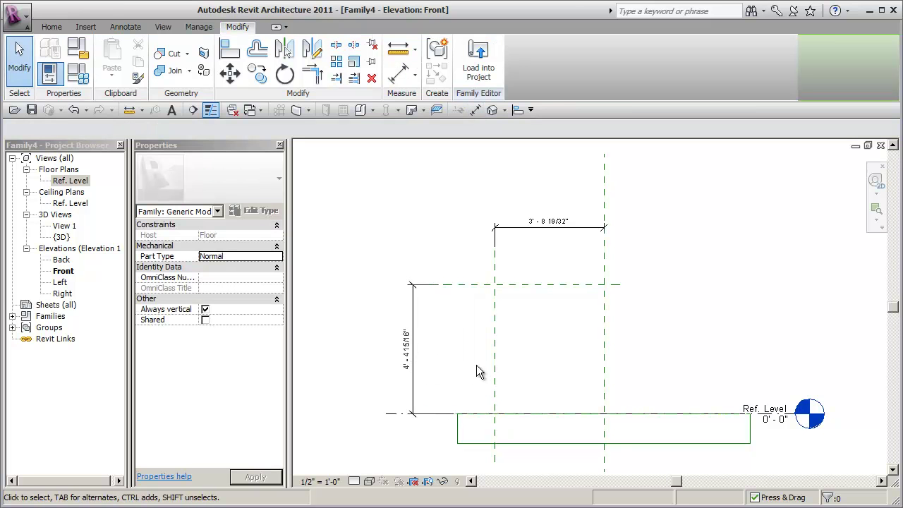
pyautogui.click(605, 342)
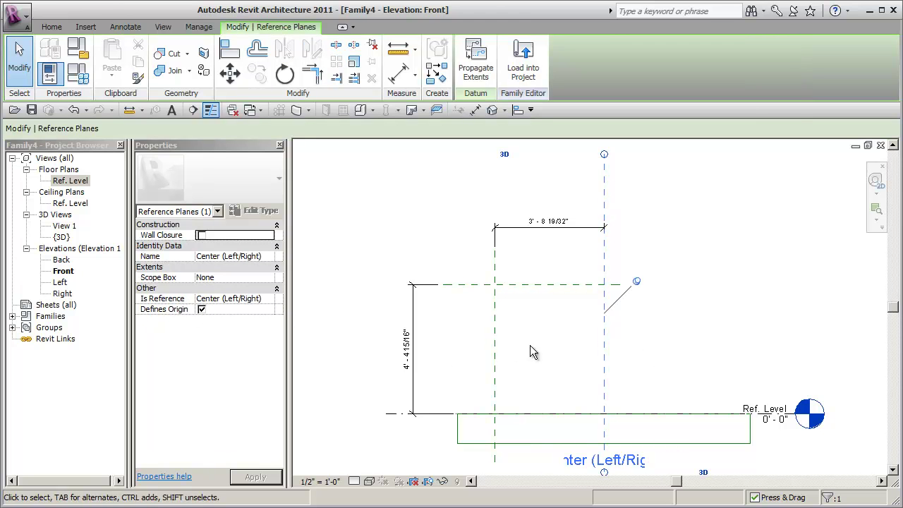
pyautogui.press('Escape')
pyautogui.press('Tab')
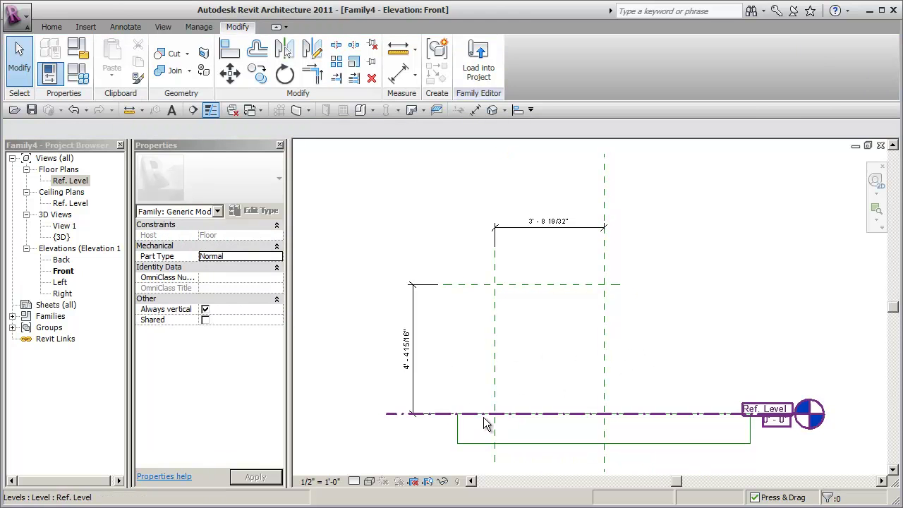
pyautogui.press('Tab')
pyautogui.click(483, 417)
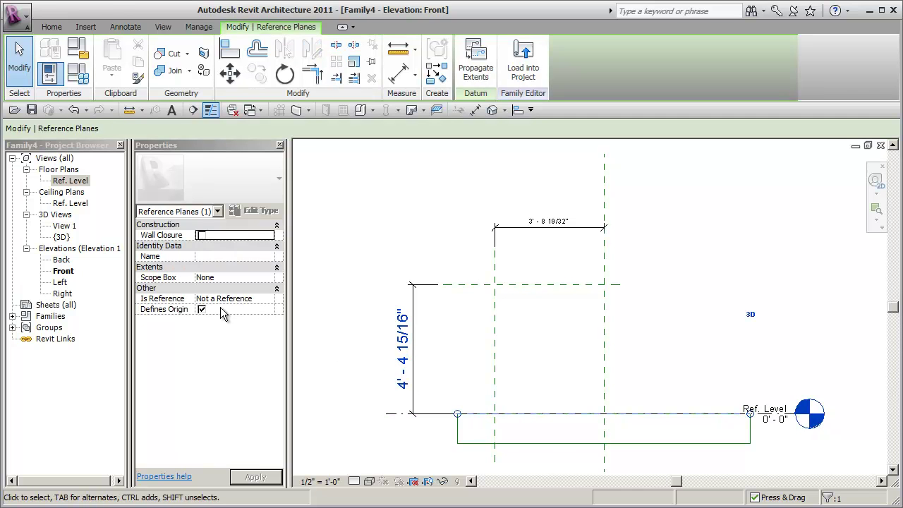
pyautogui.press('Escape')
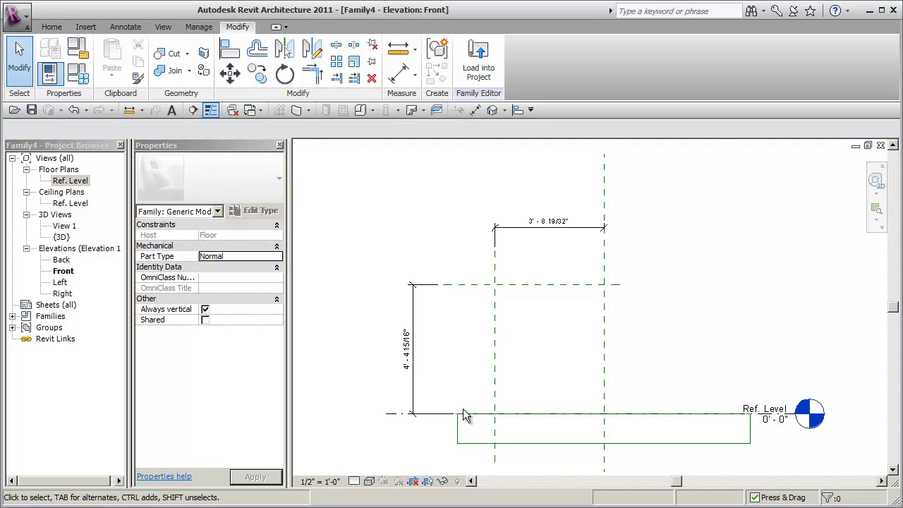
pyautogui.press('Tab')
pyautogui.press('Tab')
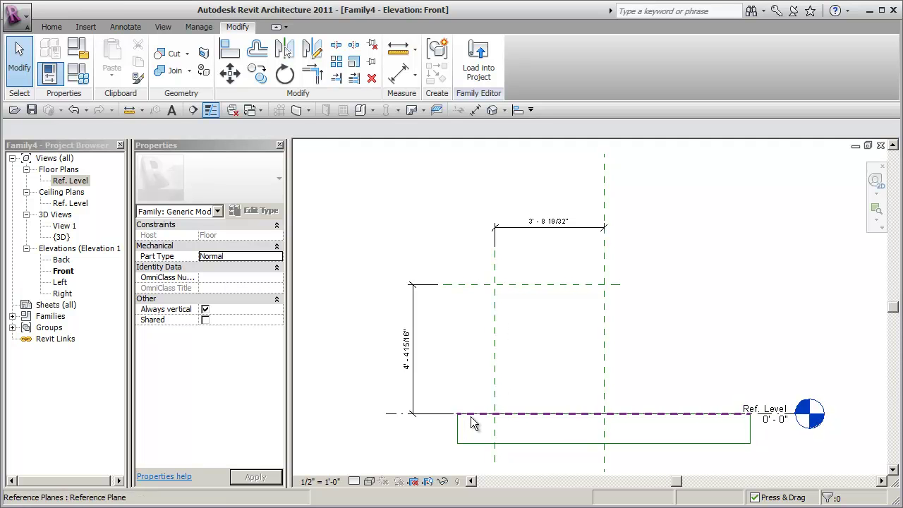
pyautogui.click(470, 417)
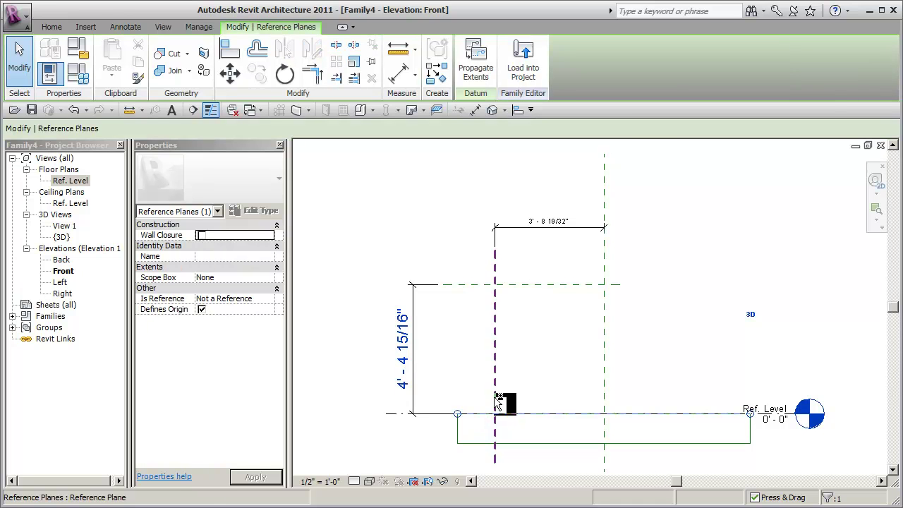
pyautogui.click(538, 362)
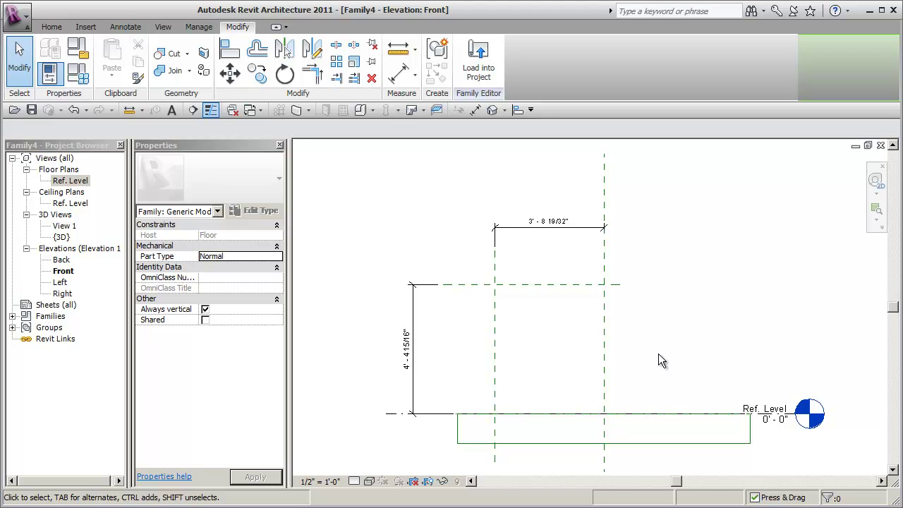
# Label the horizontal dimension with a new instance family parameter named Grab Bar Length, grouped under Dimensions
pyautogui.moveTo(460, 230); pyautogui.dragTo(491, 196, button='middle')
pyautogui.scroll(1, 486, 222)
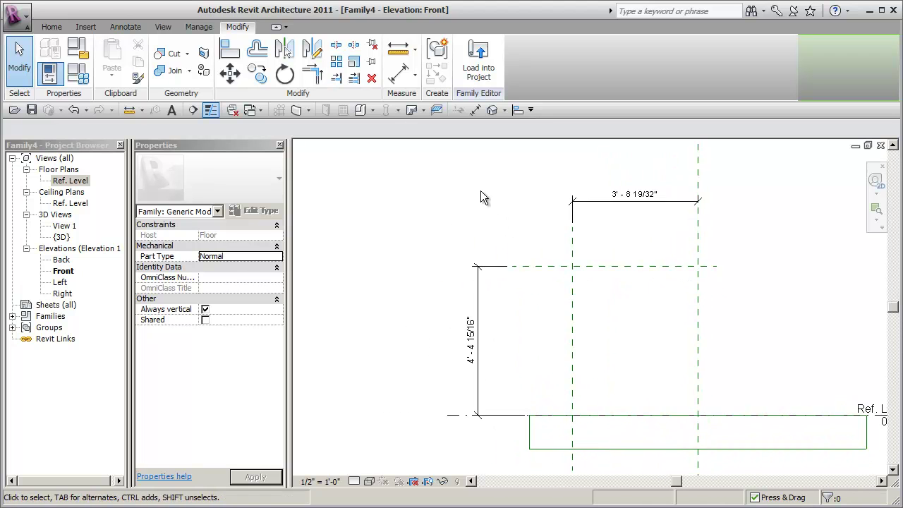
pyautogui.click(598, 201)
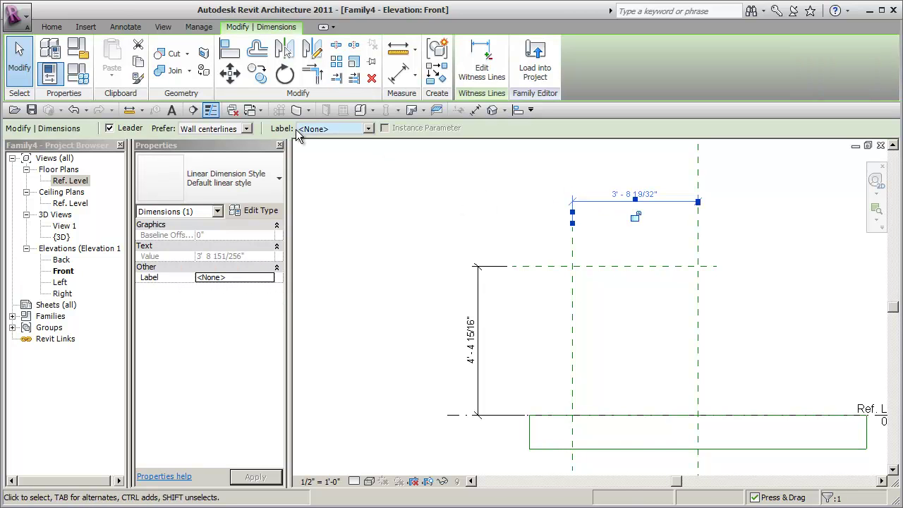
pyautogui.click(369, 129)
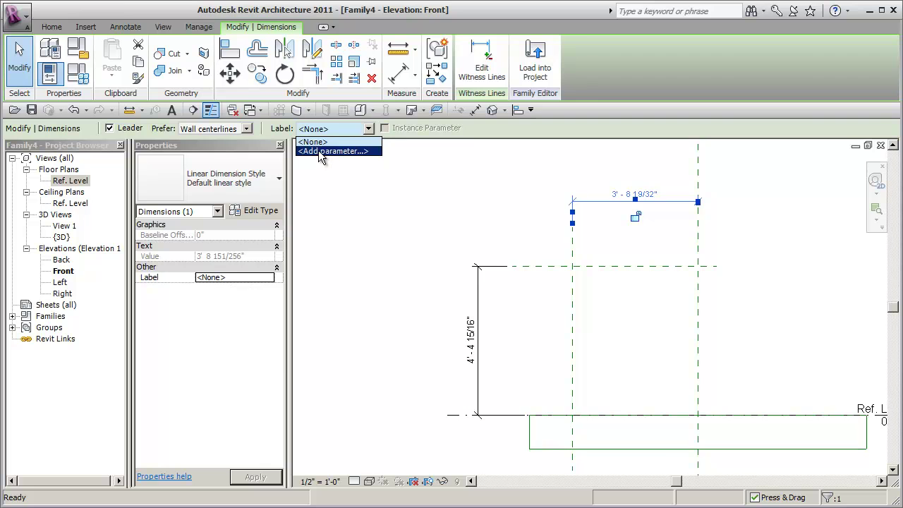
pyautogui.click(324, 151)
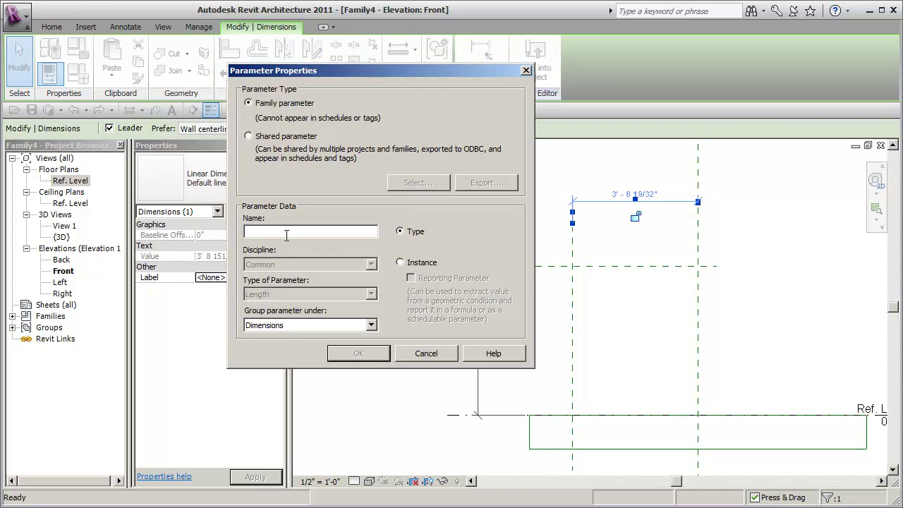
pyautogui.write('Grab Bar Length')
pyautogui.click(401, 262)
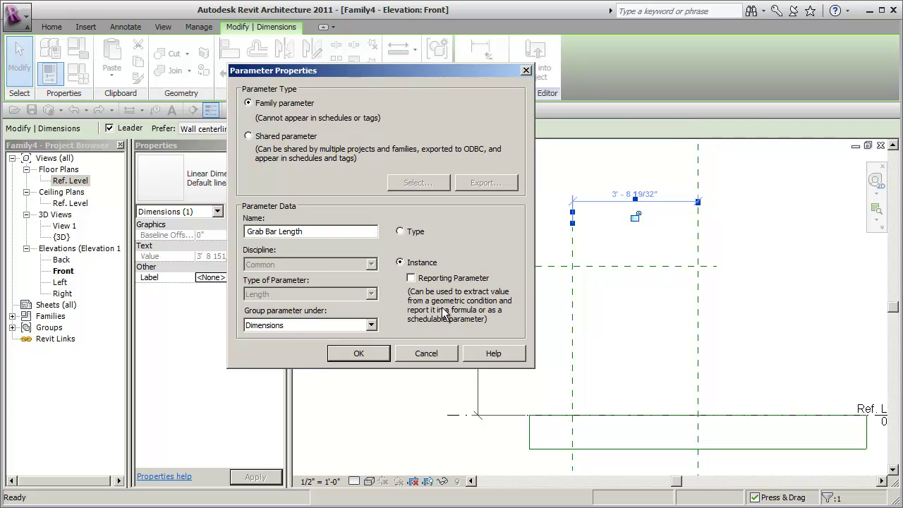
pyautogui.click(305, 323)
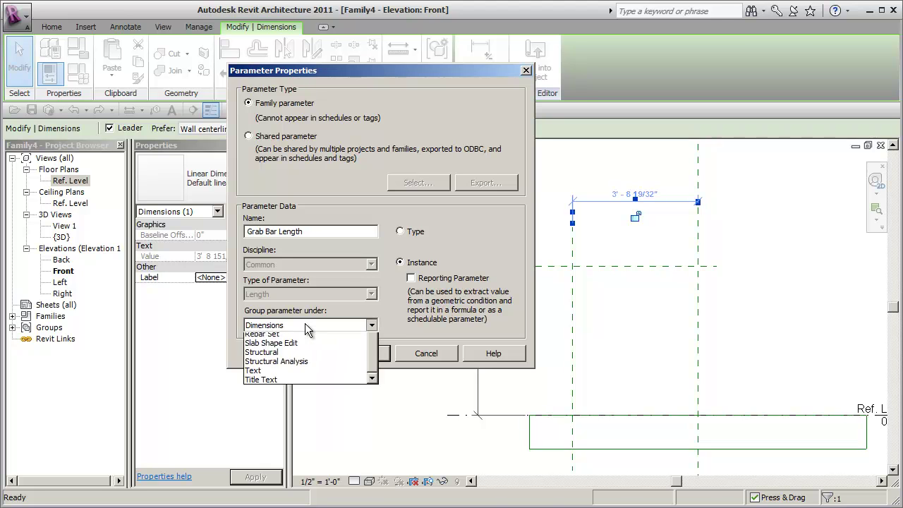
pyautogui.click(304, 323)
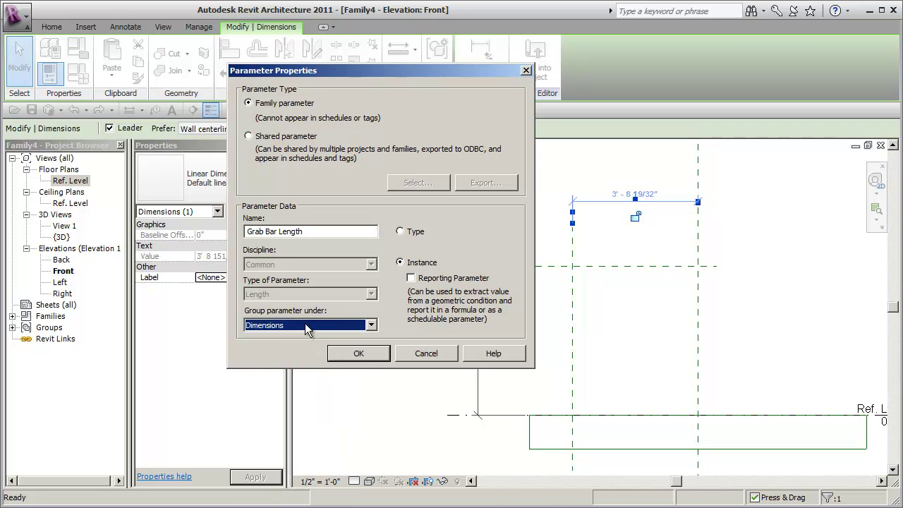
pyautogui.click(305, 323)
pyautogui.click(306, 325)
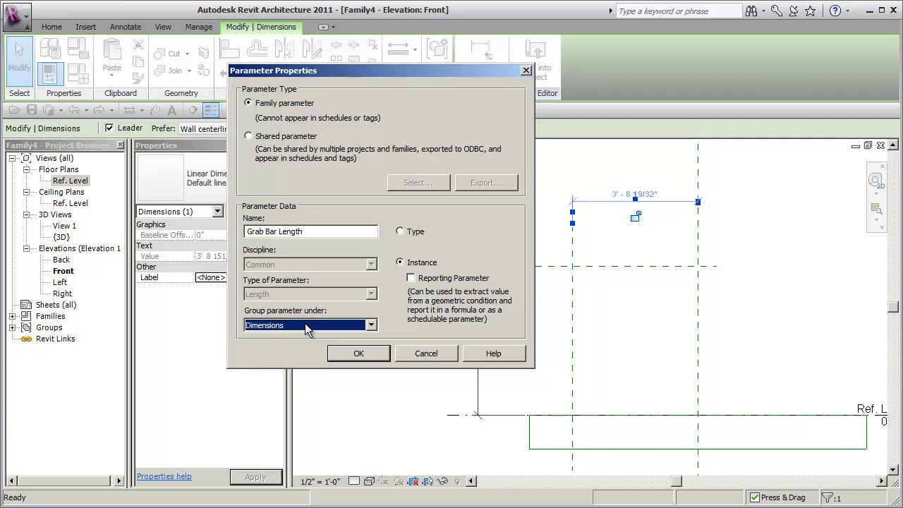
pyautogui.click(357, 354)
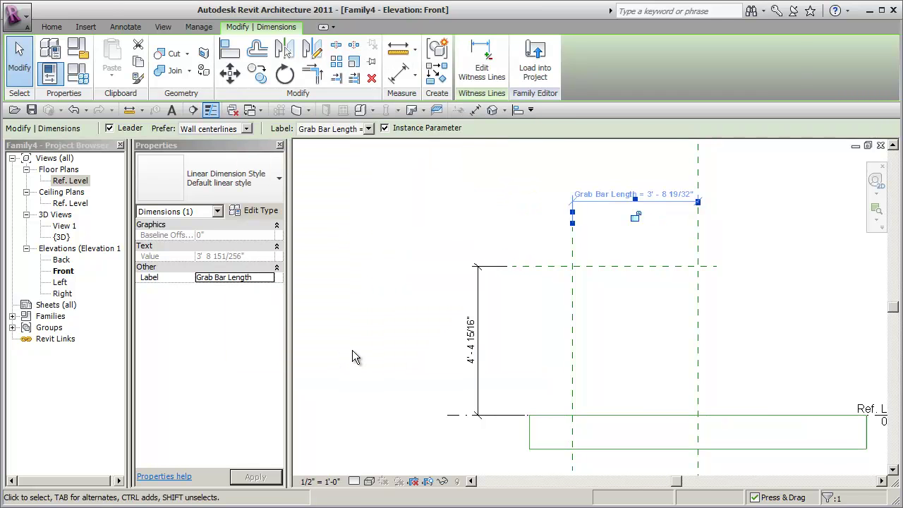
pyautogui.press('Escape')
# Label the vertical dimension with a new instance family parameter named Grab Bar Height, grouped under Dimensions
pyautogui.click(477, 295)
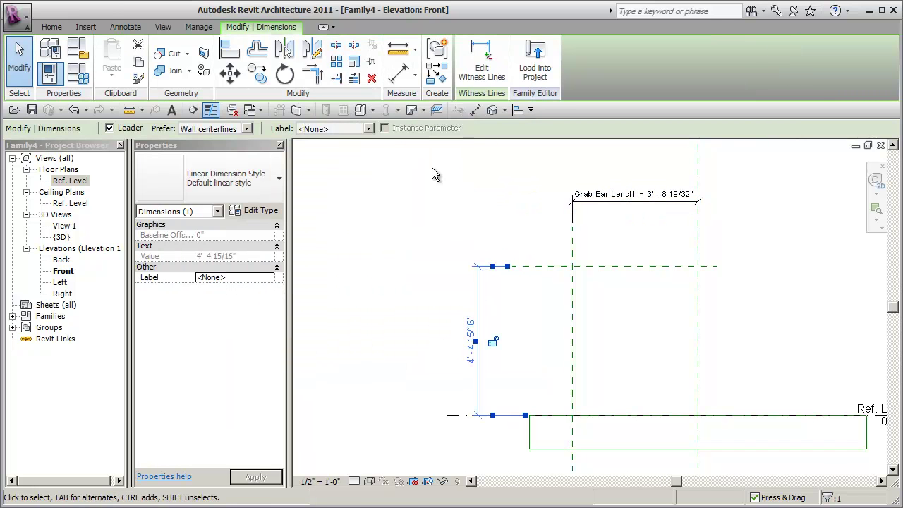
pyautogui.click(369, 129)
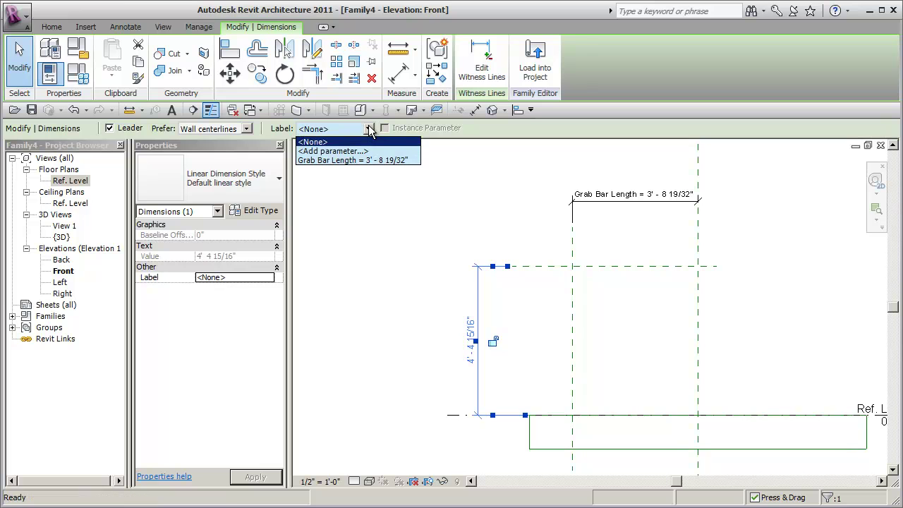
pyautogui.click(327, 150)
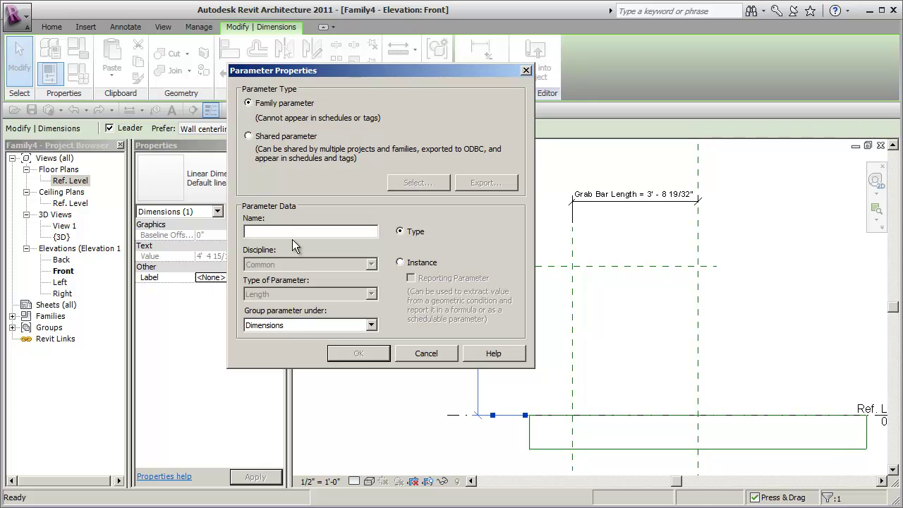
pyautogui.write('Grab Bar Height')
pyautogui.click(400, 262)
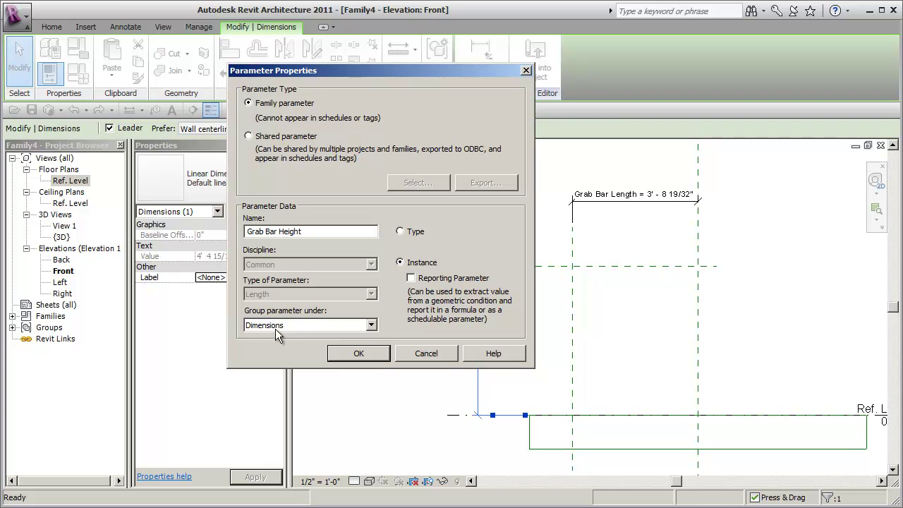
pyautogui.click(360, 353)
pyautogui.click(399, 343)
# Open the family types, narrow the dialog so the drawing stays in view, and apply a Grab Bar Length of 3' 0"
pyautogui.moveTo(421, 331); pyautogui.dragTo(493, 318, button='middle')
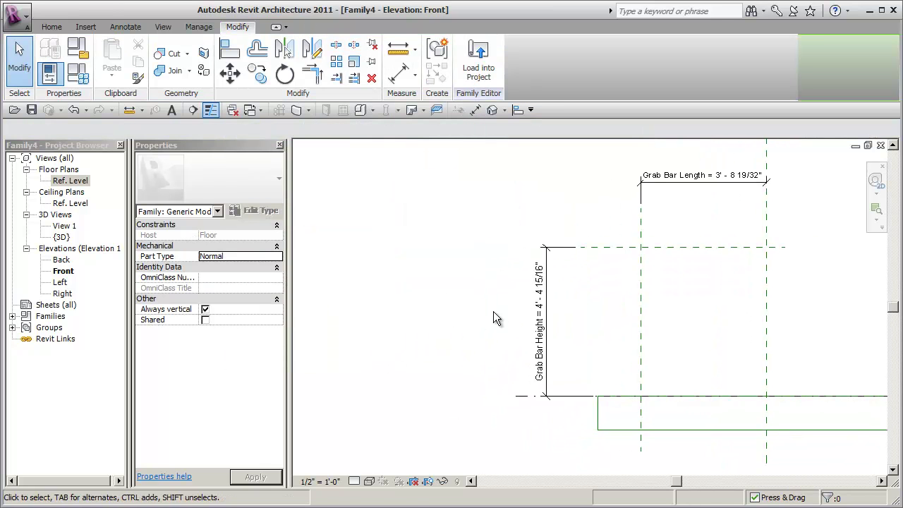
pyautogui.scroll(1, 492, 311)
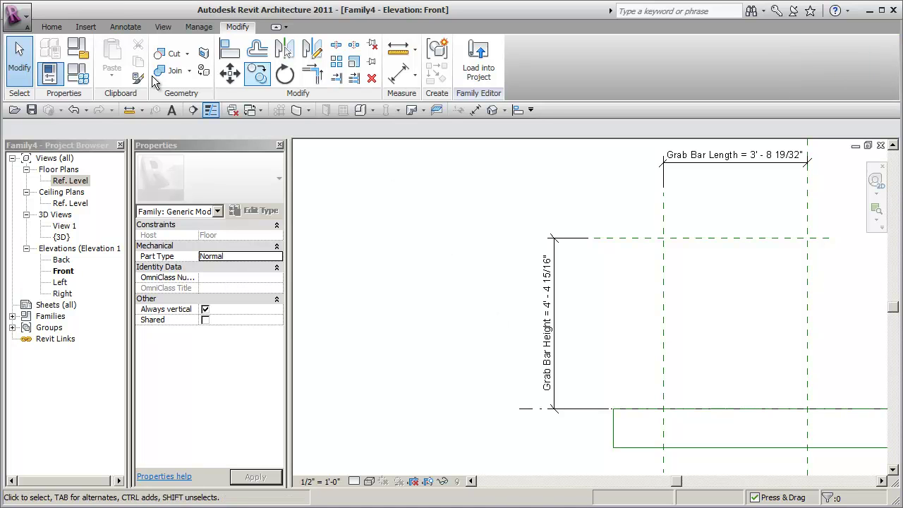
pyautogui.click(79, 75)
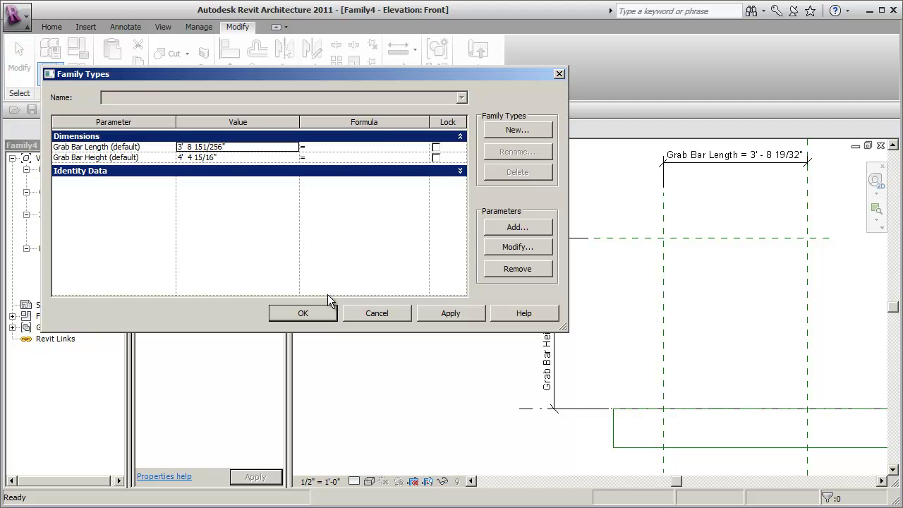
pyautogui.moveTo(568, 202); pyautogui.dragTo(502, 203)
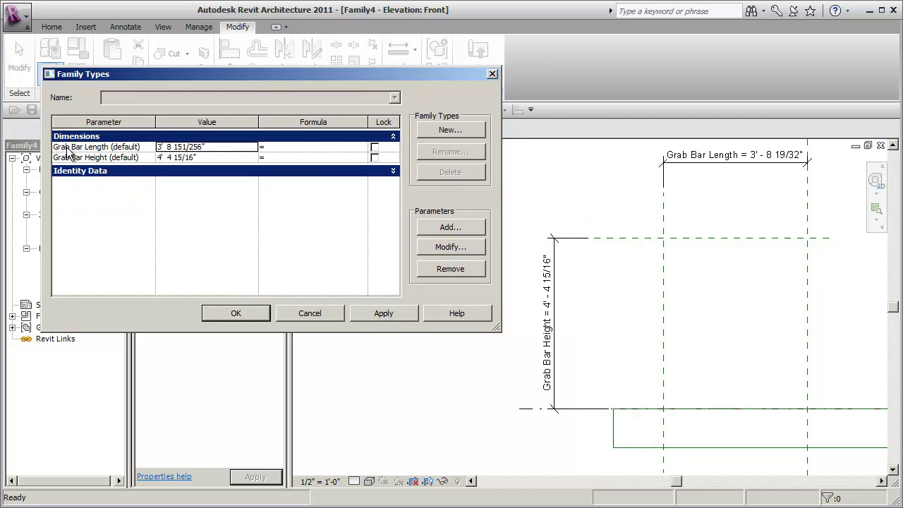
pyautogui.click(222, 147)
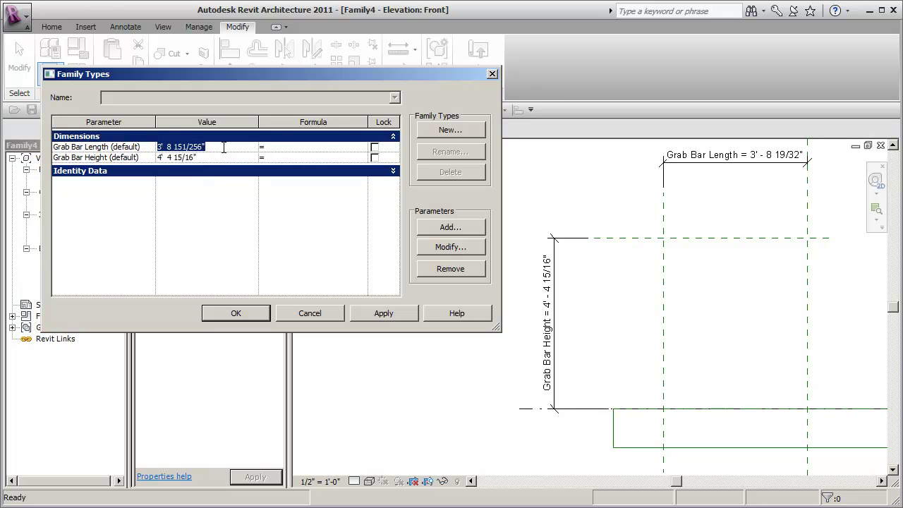
pyautogui.write('3')
pyautogui.click(384, 311)
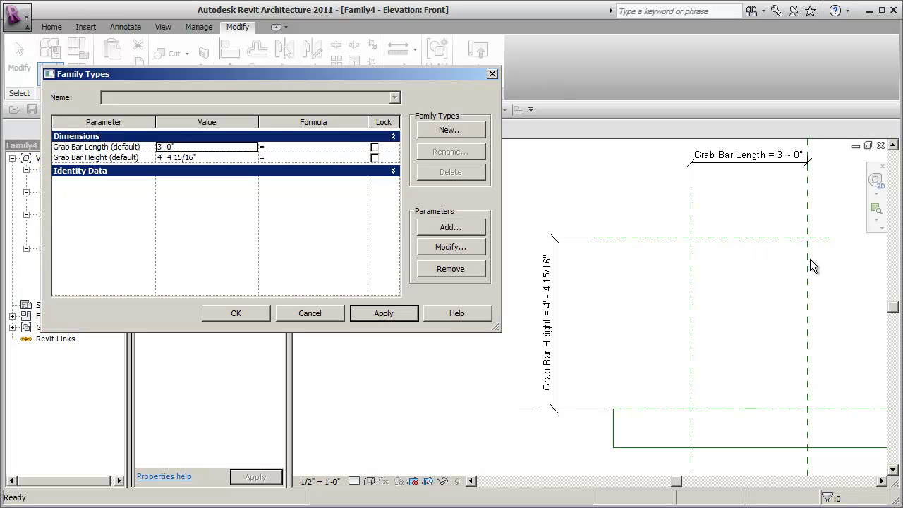
# Flex the Grab Bar Height at 4' 0", set it to 3' 0", and accept the family types
pyautogui.click(210, 158)
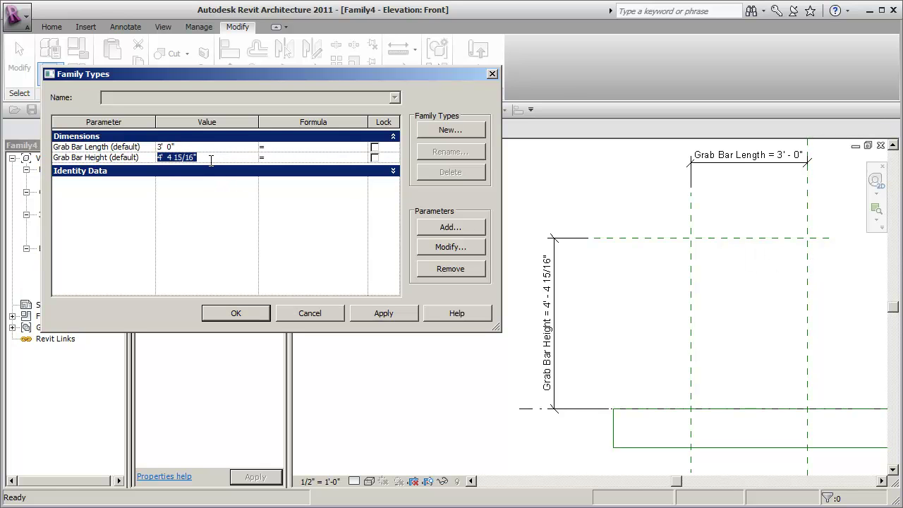
pyautogui.write('4')
pyautogui.click(385, 311)
pyautogui.click(193, 156)
pyautogui.write('3')
pyautogui.click(380, 314)
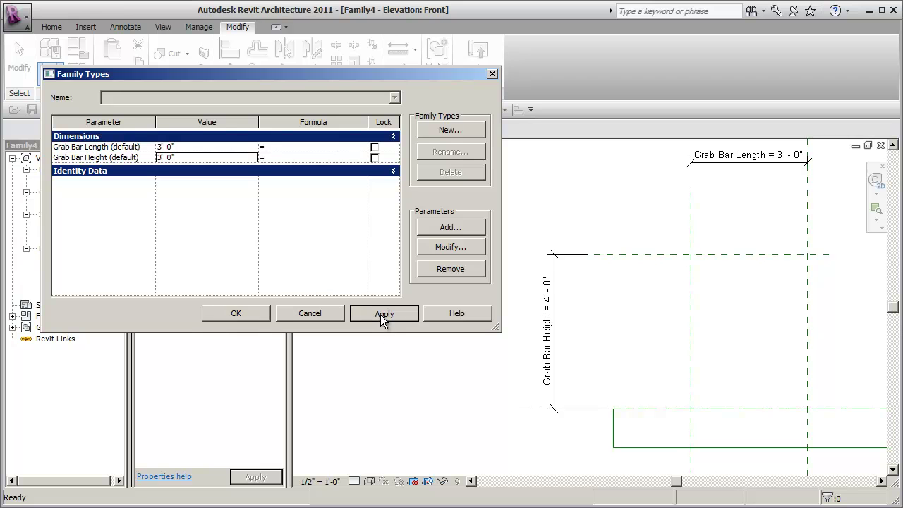
pyautogui.click(238, 313)
# Move the Grab Bar Length dimension down and the Grab Bar Height dimension right, closer to the reference planes
pyautogui.moveTo(486, 328); pyautogui.dragTo(416, 348, button='middle')
pyautogui.moveTo(636, 176); pyautogui.dragTo(638, 241)
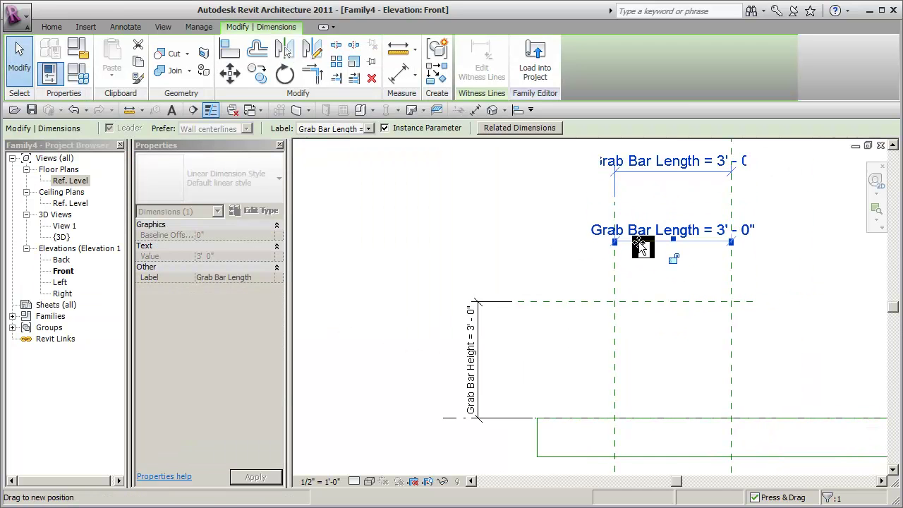
pyautogui.moveTo(480, 344); pyautogui.dragTo(525, 346)
pyautogui.click(794, 345)
pyautogui.moveTo(795, 346); pyautogui.dragTo(766, 345, button='middle')
pyautogui.scroll(3, 734, 340)
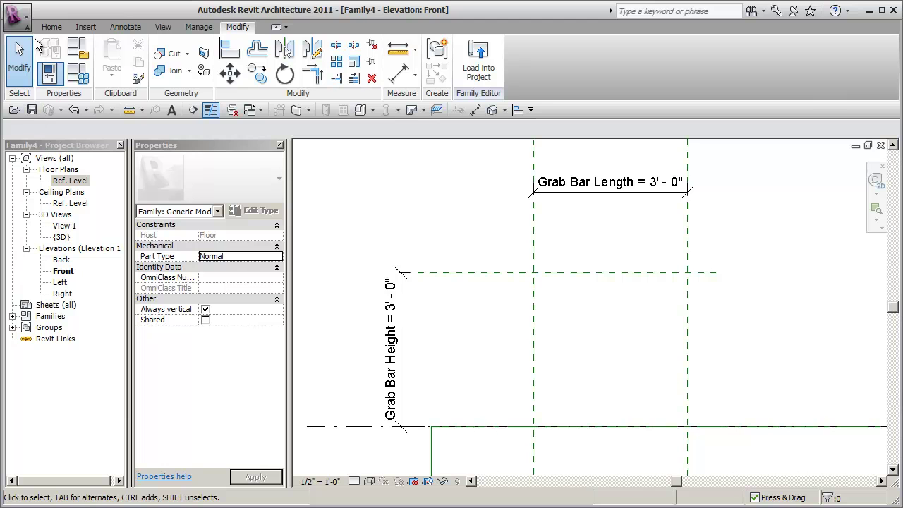
# Save the family as GRAB-BAR-RES-1 in the RAC-2011-RES-GRAB-BAR-01-INTRODUCTION folder
pyautogui.click(21, 15)
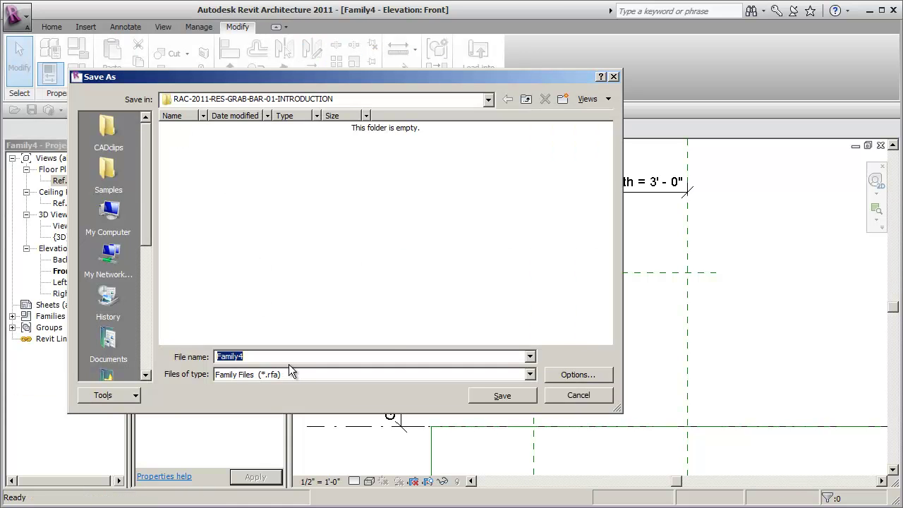
pyautogui.write('GRAB-BAR-RE')
pyautogui.click(514, 395)
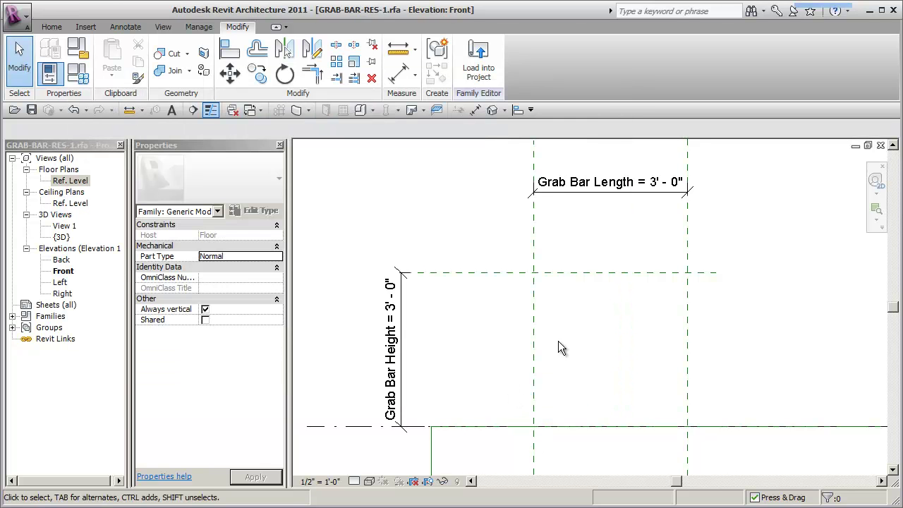
pyautogui.moveTo(558, 341); pyautogui.dragTo(591, 348, button='middle')
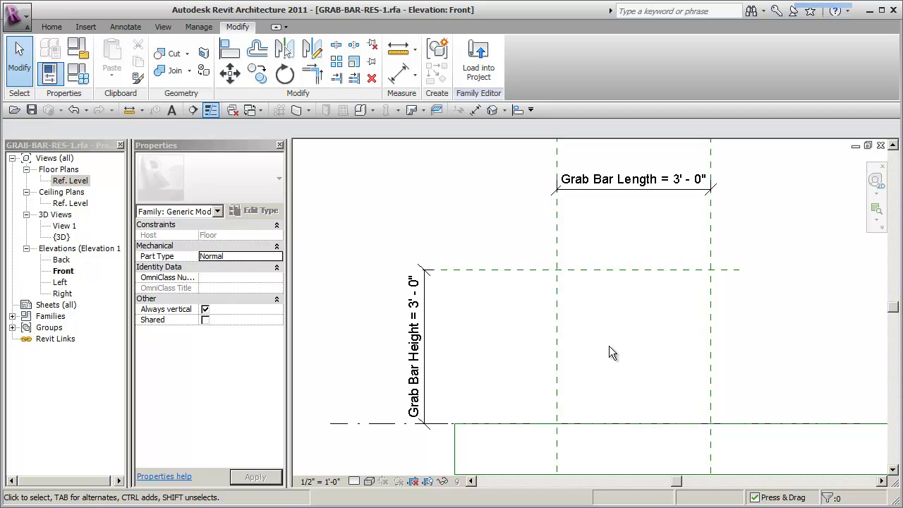